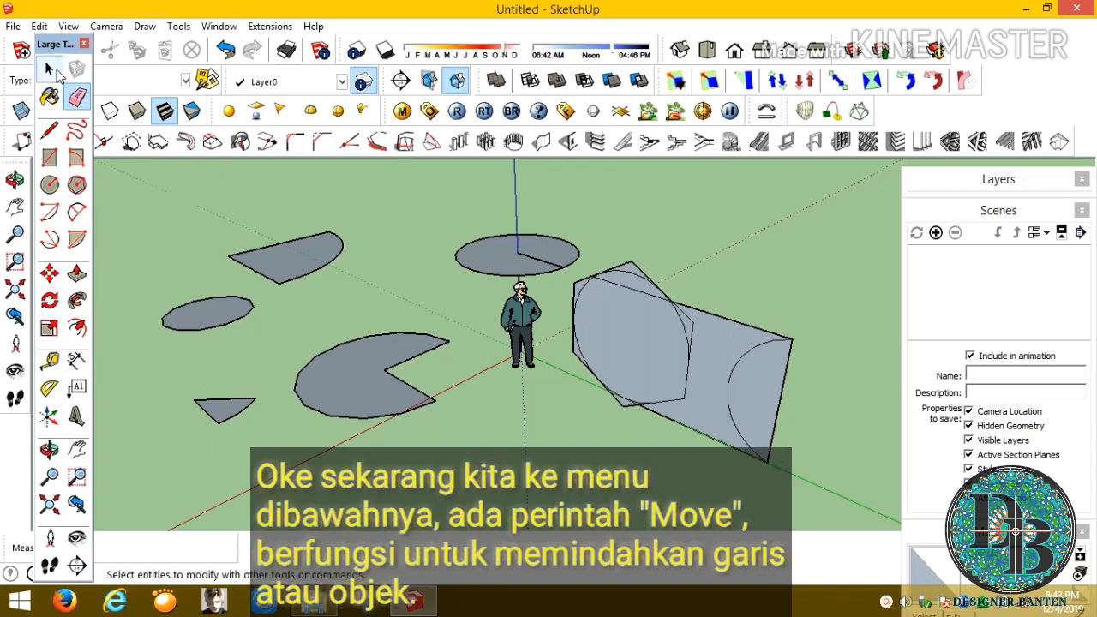
Select the notched circle's face and move it 30 cm along the red axis
{"action": "left_click", "coordinate": [49, 70]}
{"action": "left_click", "coordinate": [362, 384]}
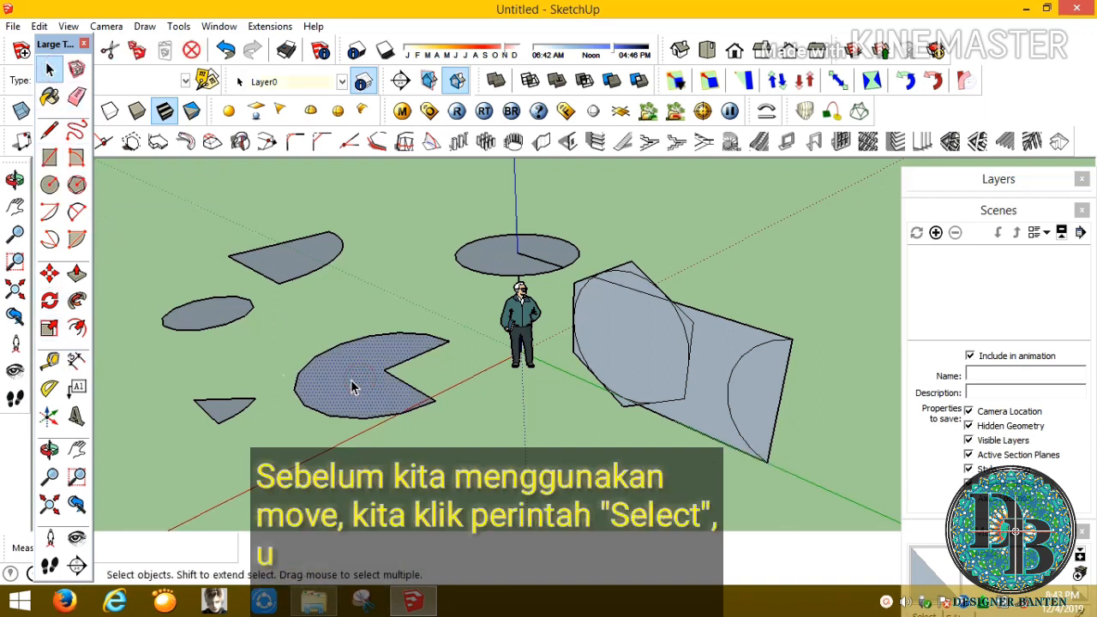
{"action": "left_click", "coordinate": [49, 272]}
{"action": "left_click", "coordinate": [331, 367]}
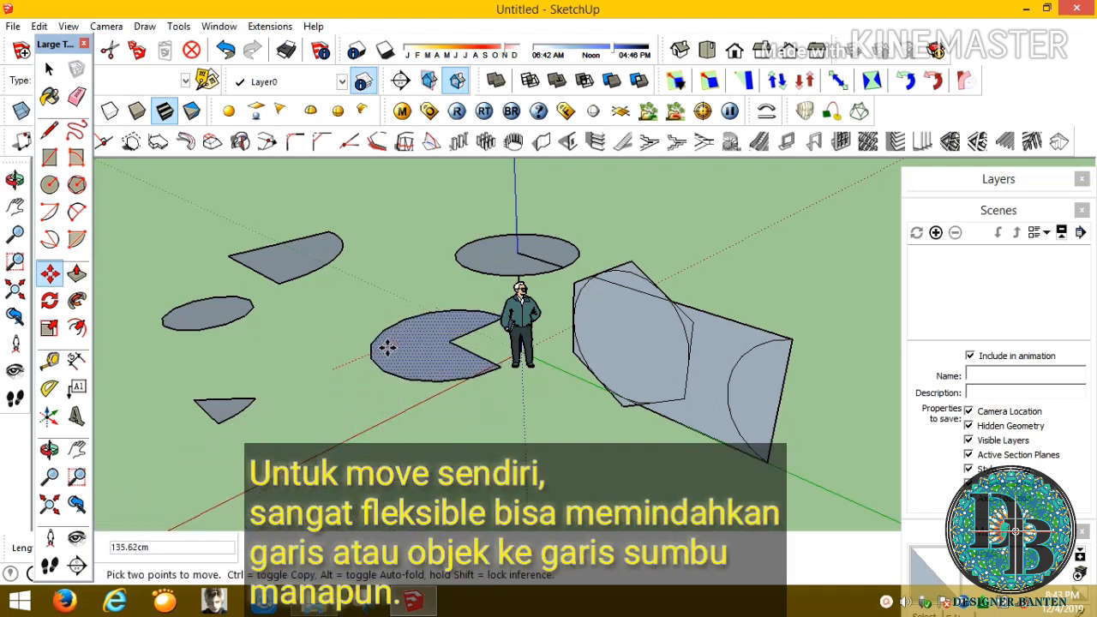
{"action": "key", "text": "Return"}
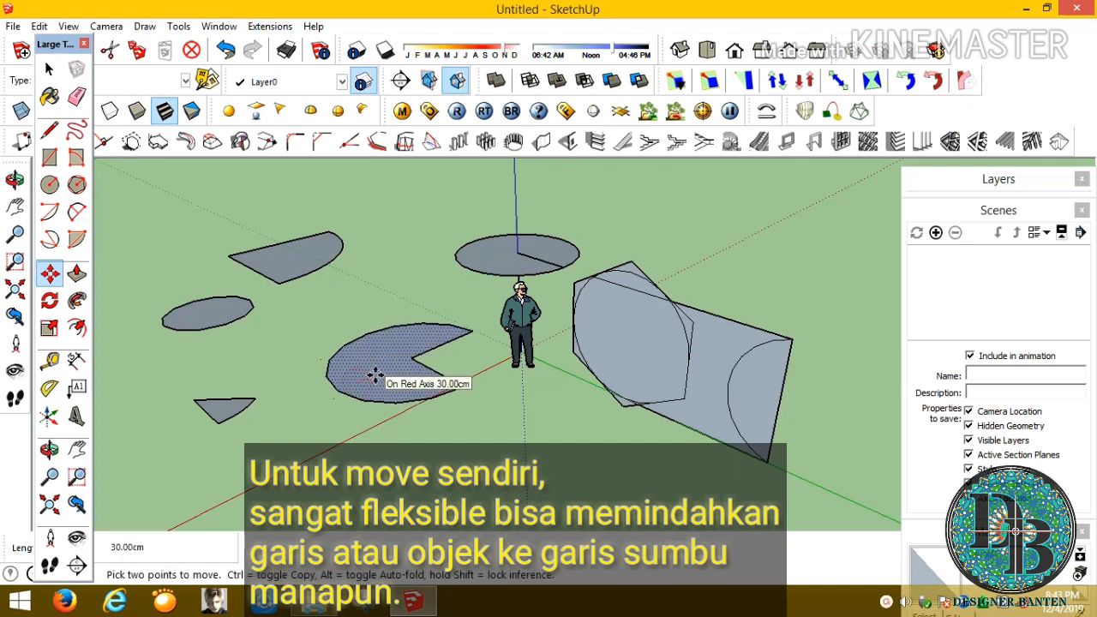
Set the notched circle's move distance to 2000 cm and shift it about 272 cm closer
{"action": "key", "text": "Return"}
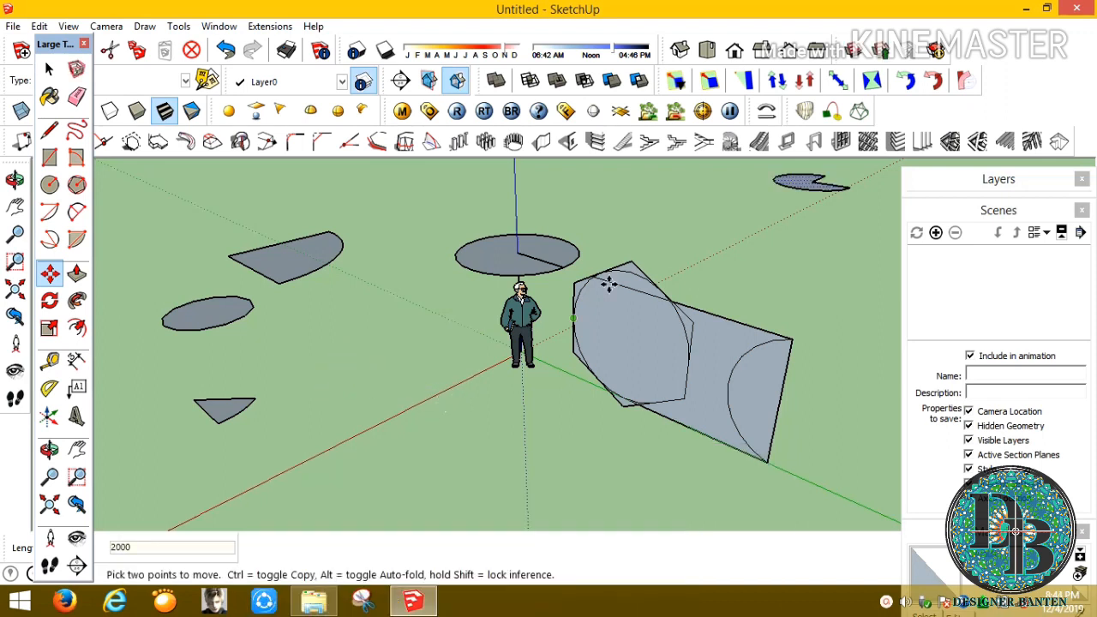
{"action": "left_click", "coordinate": [801, 181]}
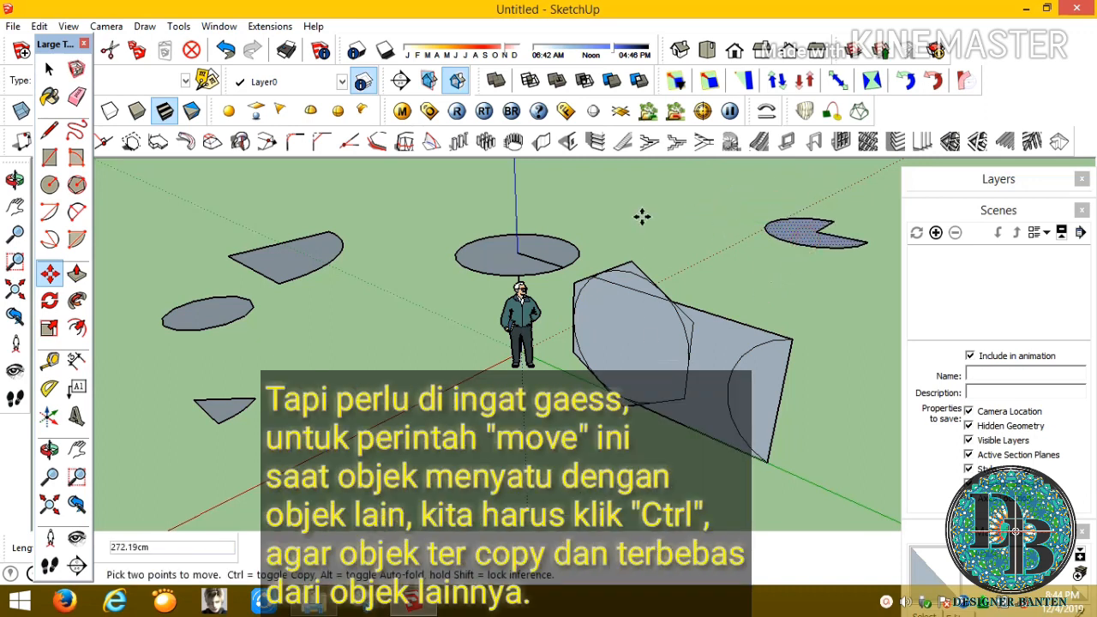
{"action": "key", "text": "space"}
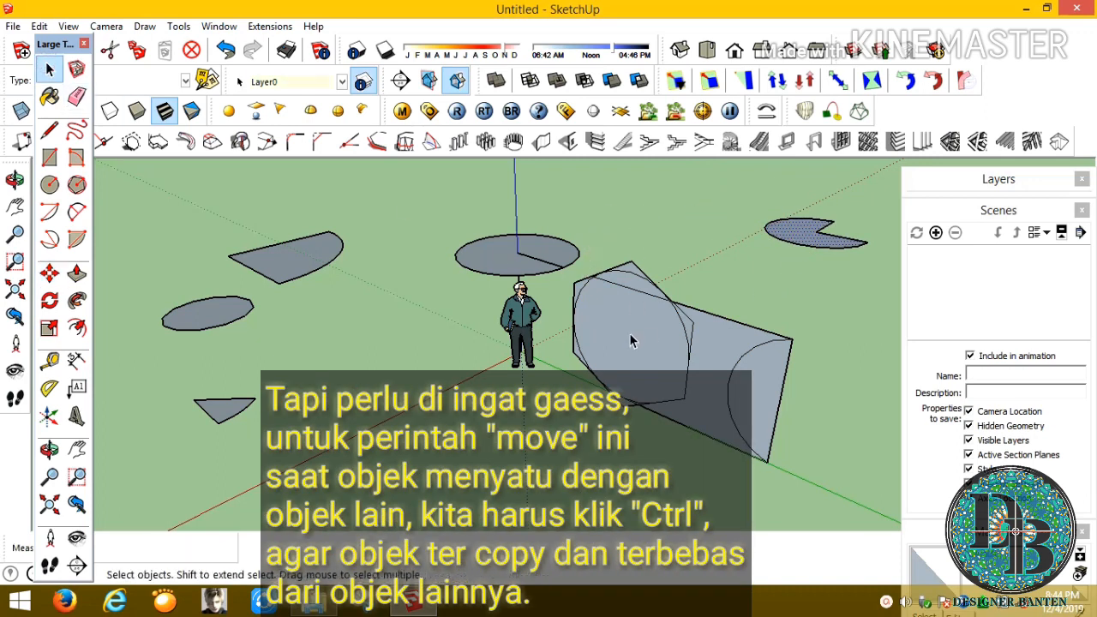
Try moving the rectangle's face between the polygon and the arc without copying it, and undo the move
{"action": "left_click", "coordinate": [686, 334]}
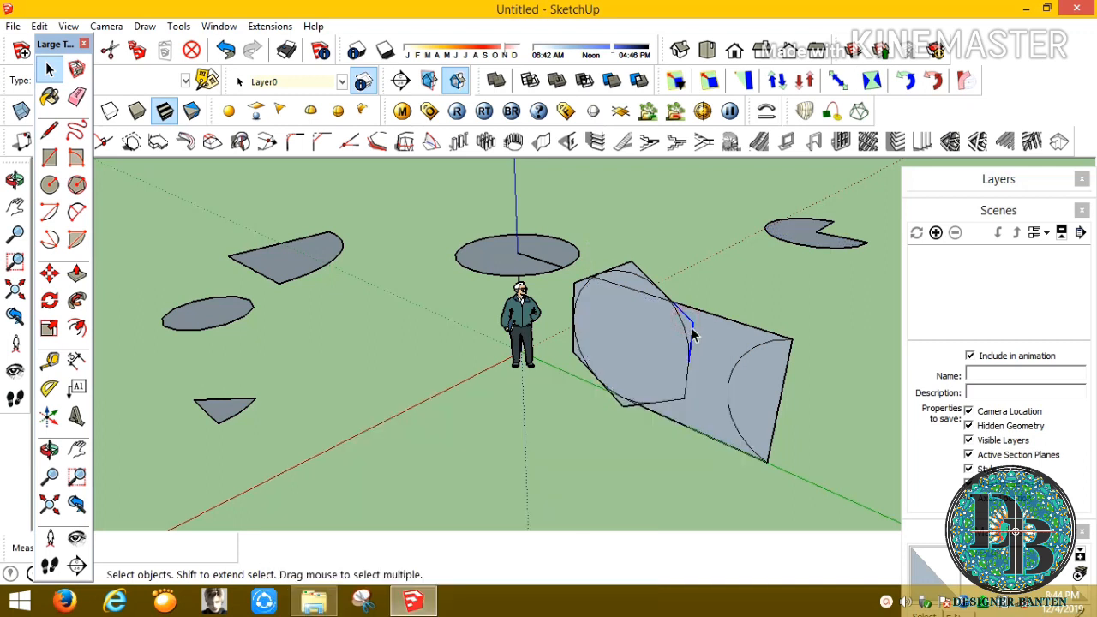
{"action": "left_click", "coordinate": [761, 414]}
{"action": "left_click", "coordinate": [48, 273]}
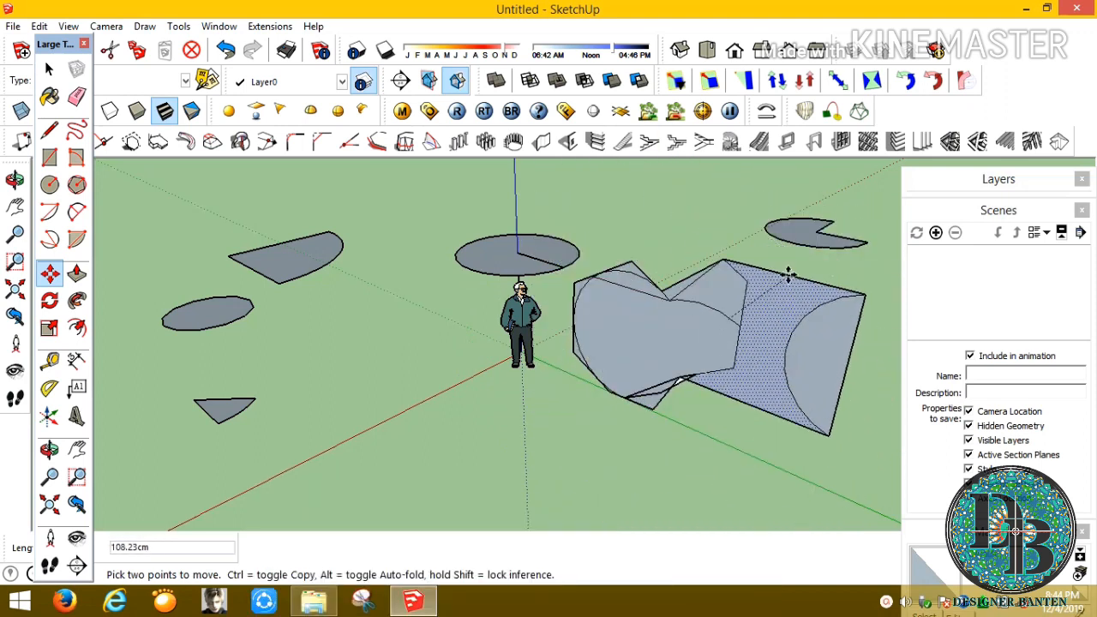
{"action": "middle_click_drag", "start_coordinate": [783, 296], "coordinate": [840, 321]}
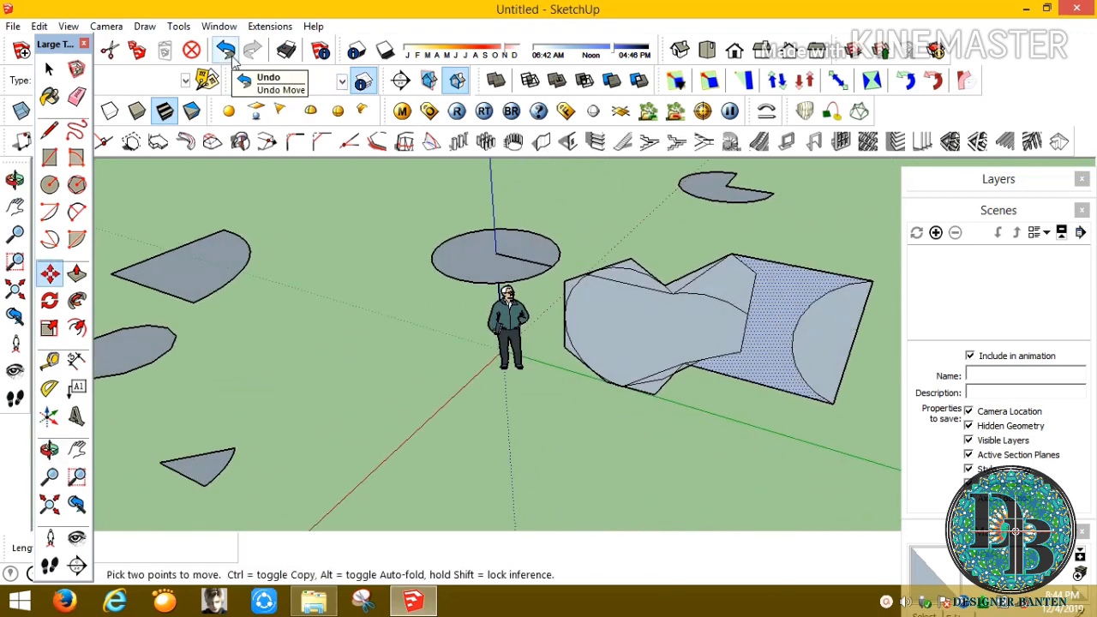
{"action": "left_click", "coordinate": [228, 51]}
{"action": "left_click", "coordinate": [734, 307]}
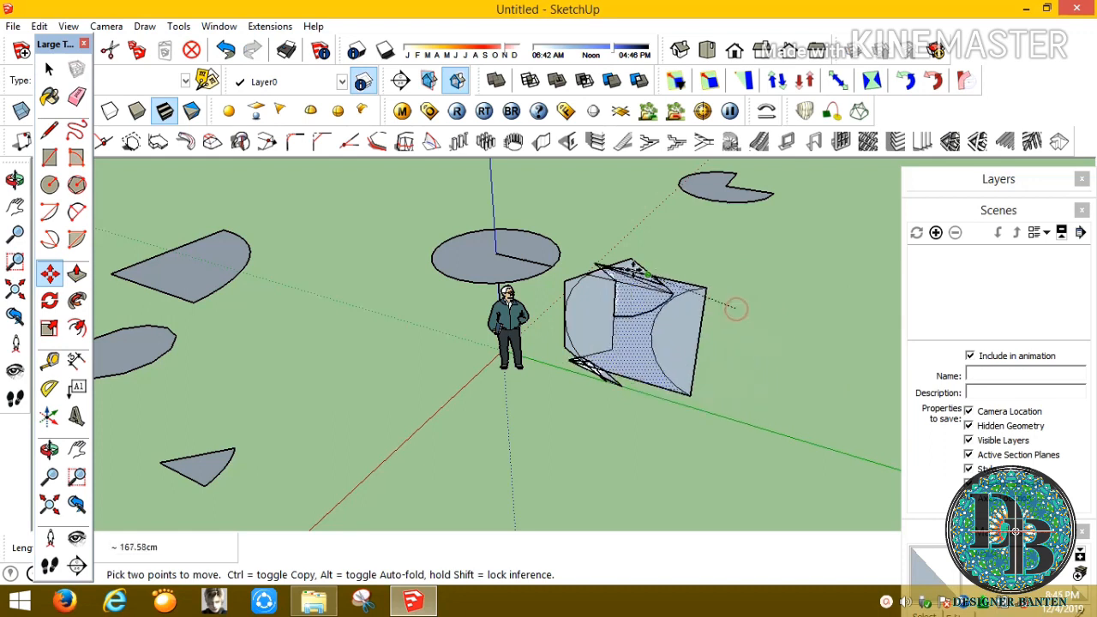
{"action": "key", "text": "Escape"}
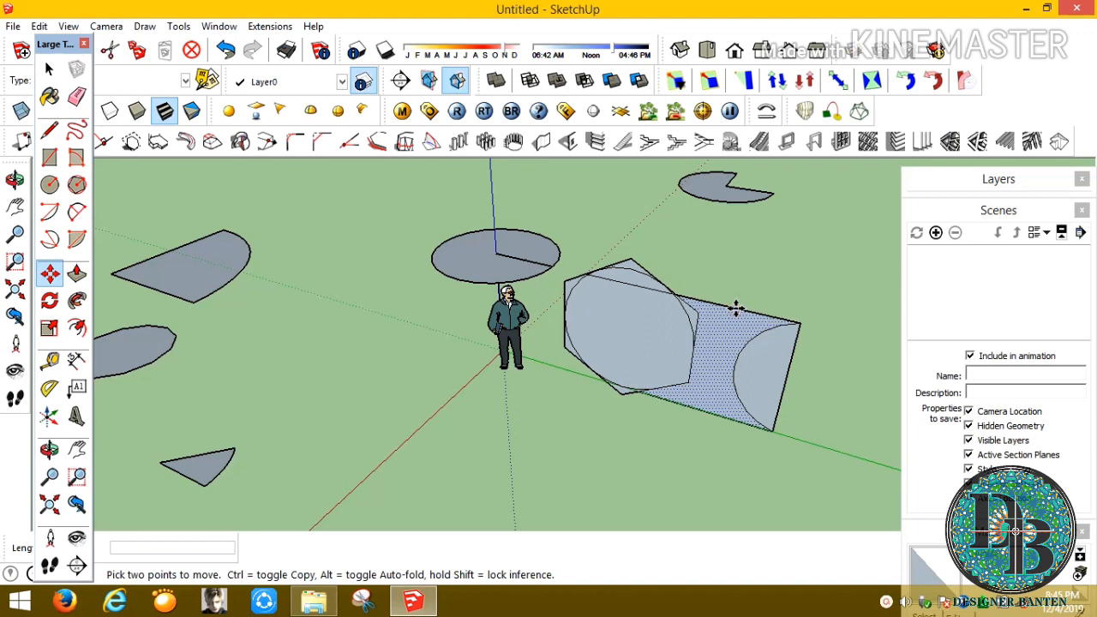
Copy the rectangle's face between the polygon and the arc, placing the copy between the figure and the sector
{"action": "left_click", "coordinate": [736, 308]}
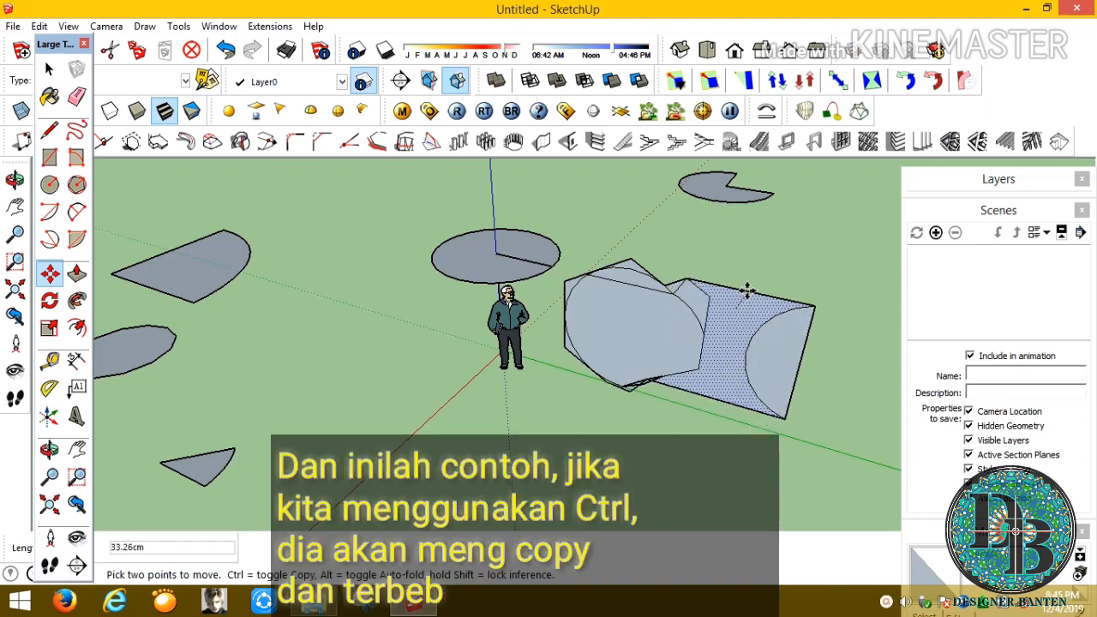
{"action": "key", "text": "ctrl"}
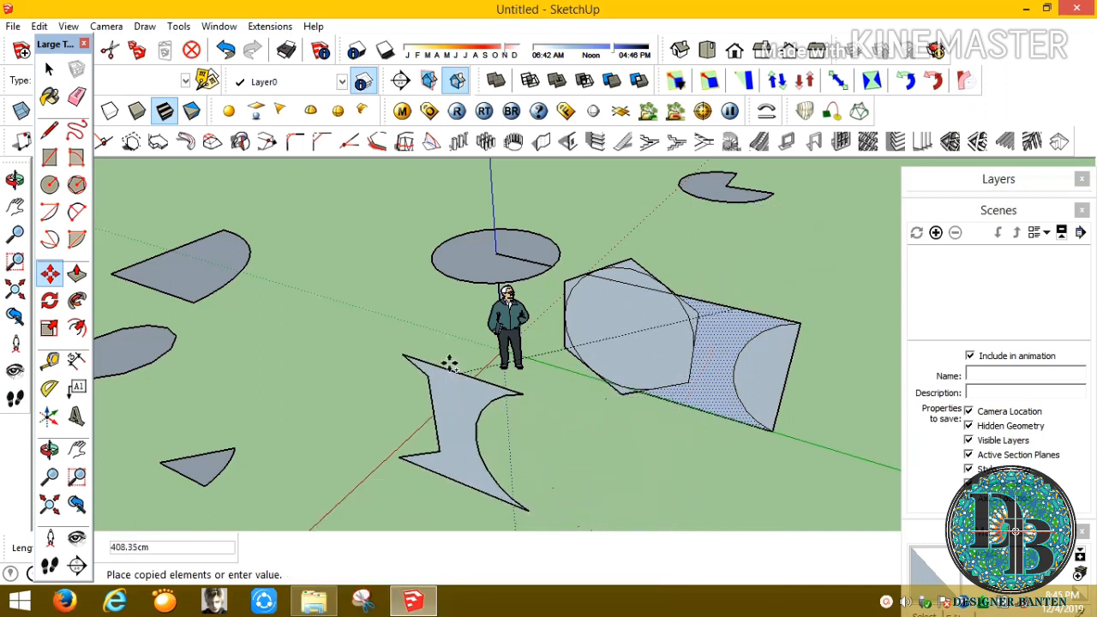
{"action": "left_click", "coordinate": [355, 306]}
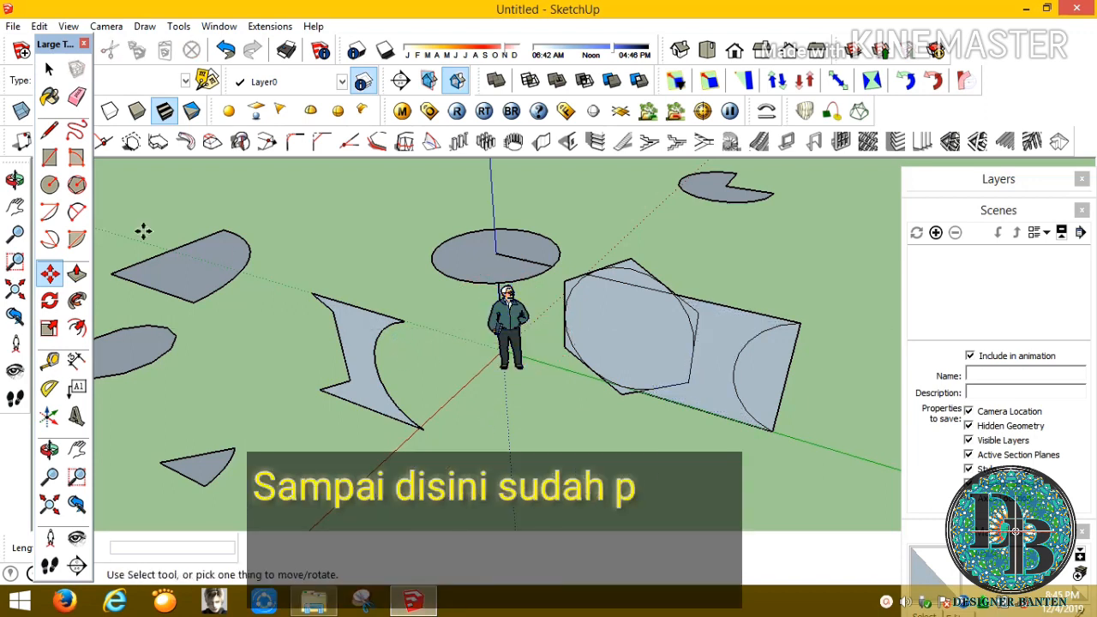
Copy the face where circle and polygon overlap about 800 cm away, and the rectangle's semicircular segment about 467 cm away
{"action": "left_click", "coordinate": [639, 325]}
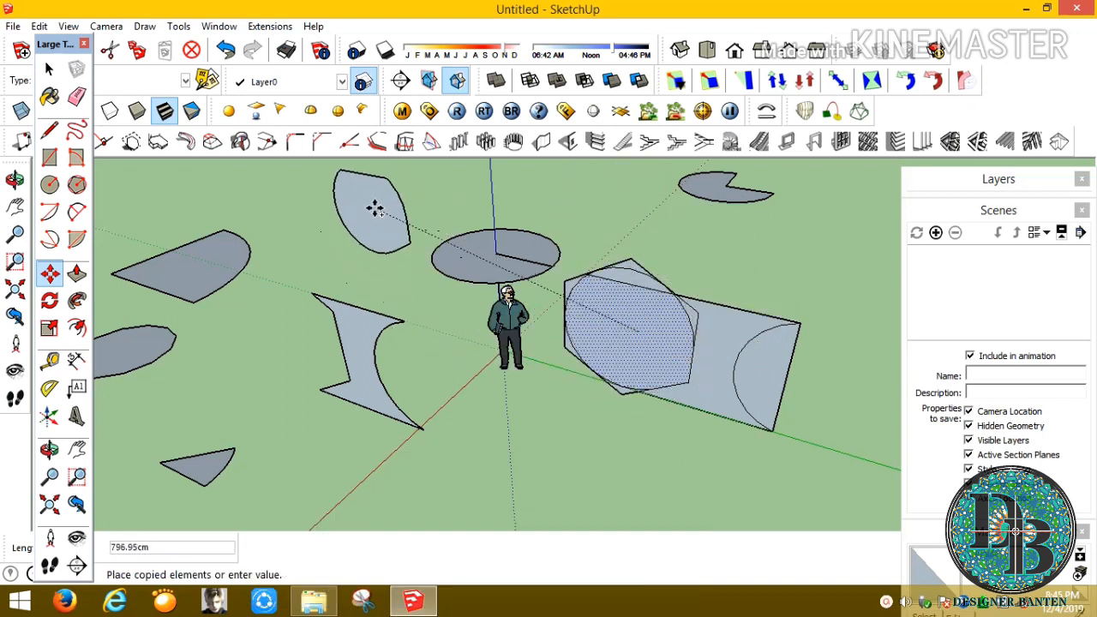
{"action": "left_click", "coordinate": [375, 208]}
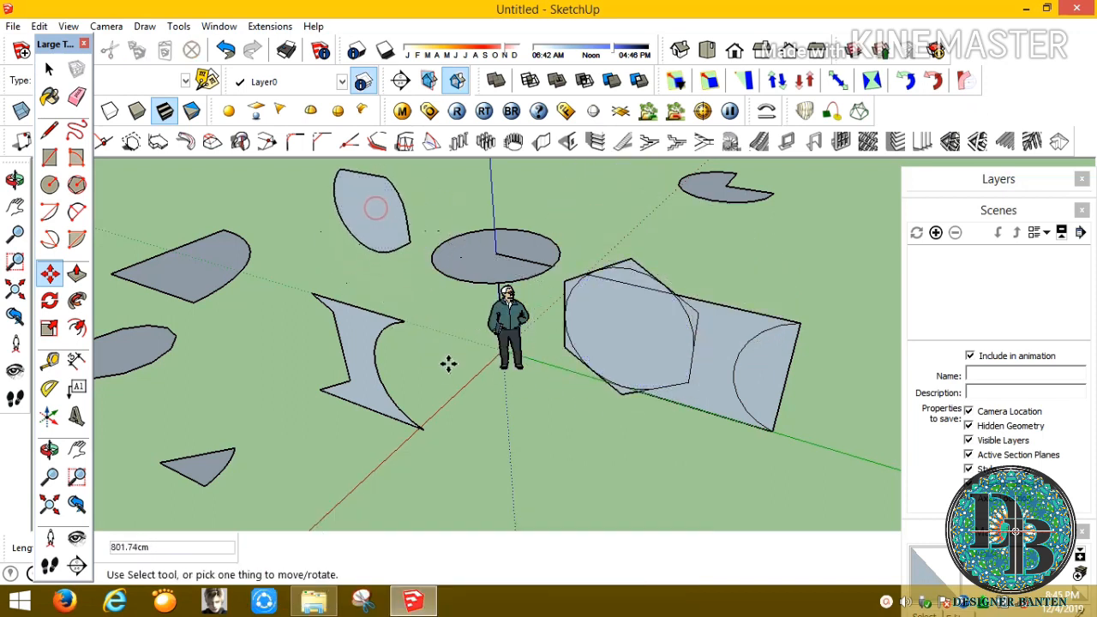
{"action": "left_click", "coordinate": [760, 401]}
{"action": "key", "text": "ctrl"}
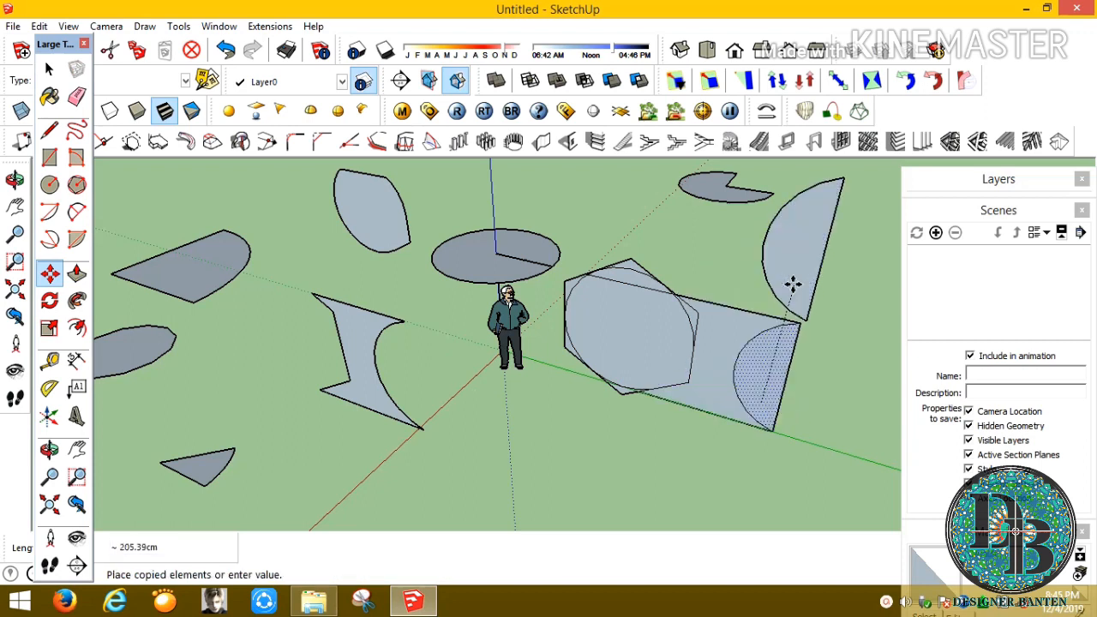
{"action": "left_click", "coordinate": [812, 283]}
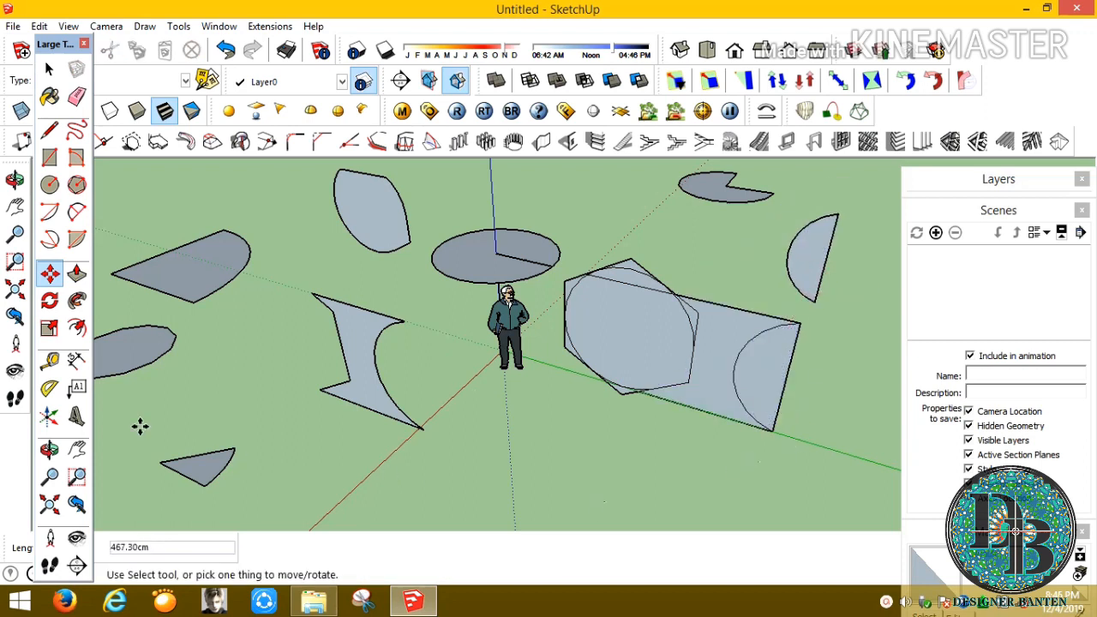
Push/Pull the copied clipped circle face to a thickness of 20 cm
{"action": "left_click", "coordinate": [73, 284]}
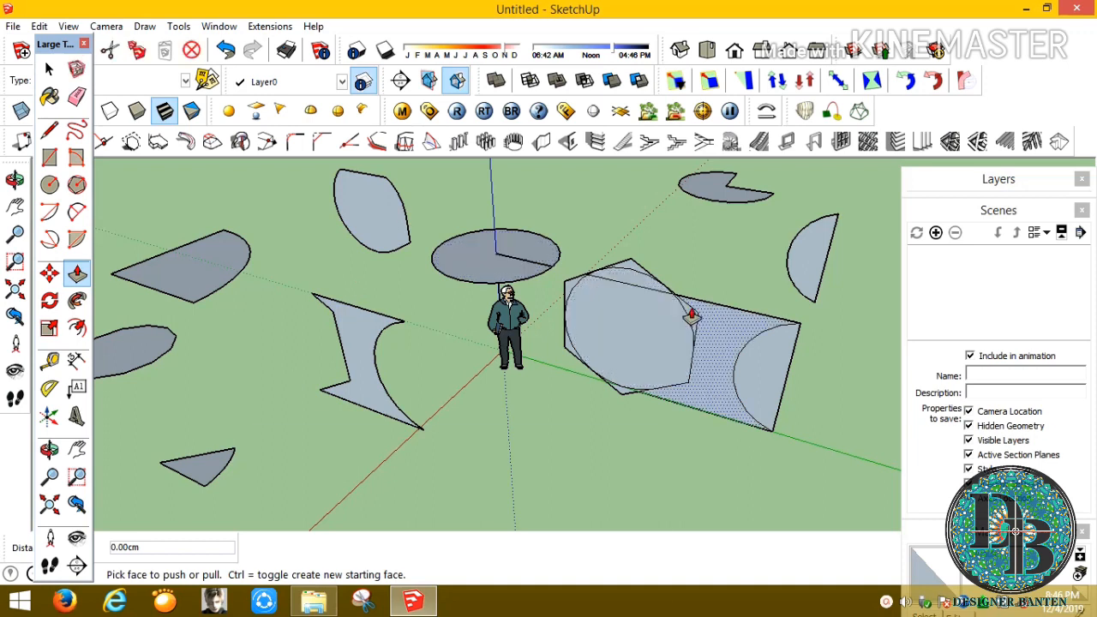
{"action": "left_click", "coordinate": [367, 228]}
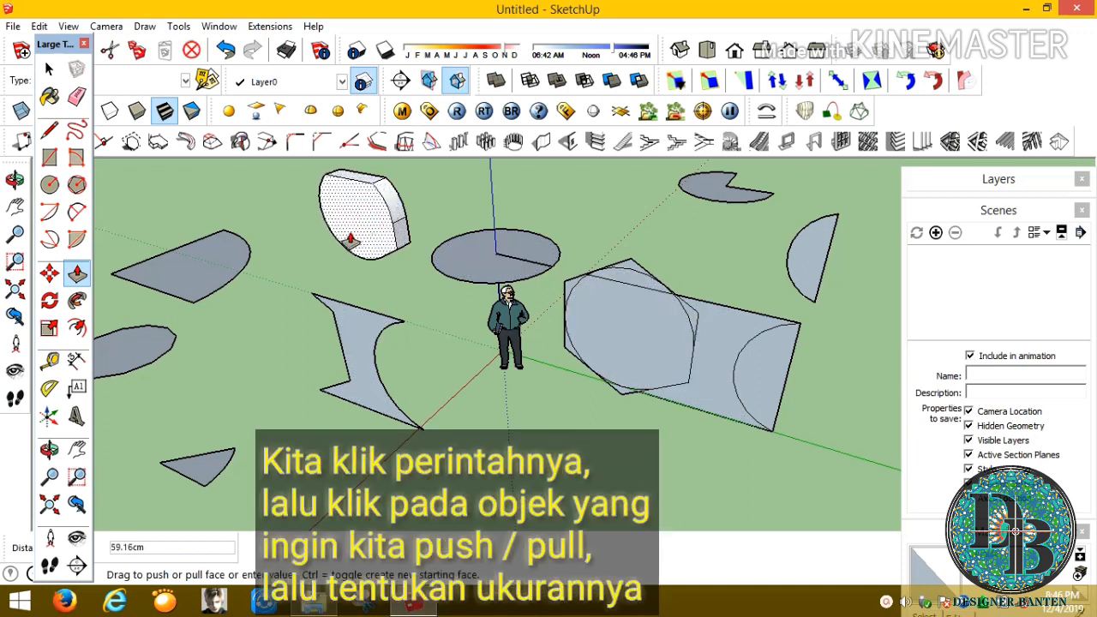
{"action": "middle_click_drag", "start_coordinate": [317, 264], "coordinate": [458, 232]}
{"action": "scroll", "coordinate": [484, 217], "scroll_direction": "up", "scroll_amount": 5}
{"action": "scroll", "coordinate": [485, 217], "scroll_direction": "up", "scroll_amount": 2}
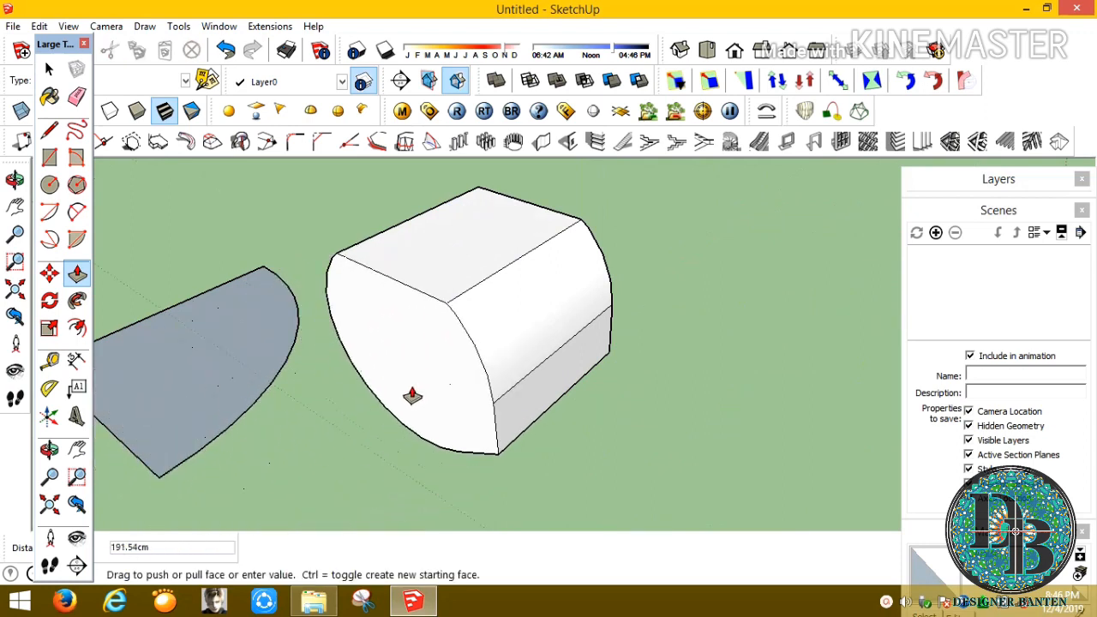
{"action": "type", "text": "20"}
{"action": "key", "text": "Return"}
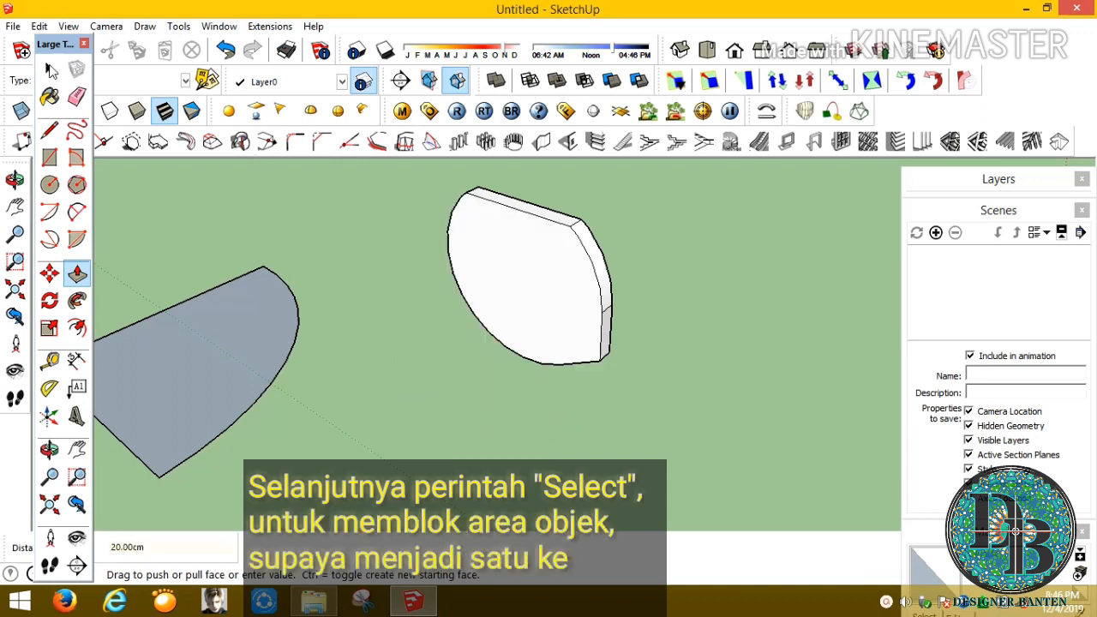
Select the entire thickened clipped circle and make it a group
{"action": "left_click", "coordinate": [50, 71]}
{"action": "left_click", "coordinate": [526, 289]}
{"action": "left_click", "coordinate": [587, 250]}
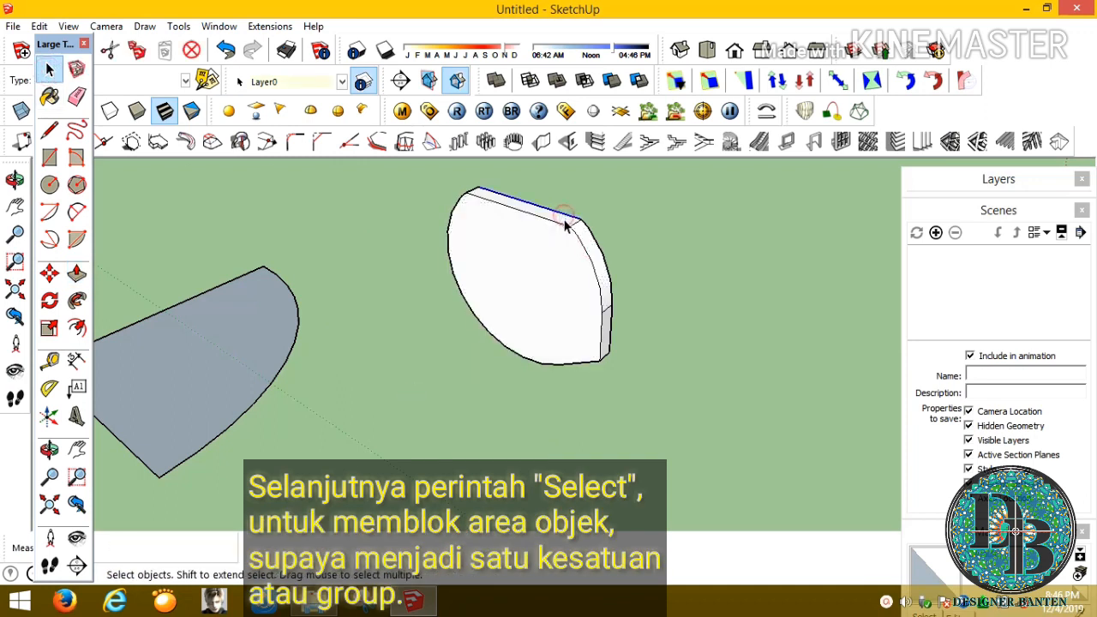
{"action": "left_click", "coordinate": [581, 264]}
{"action": "left_click", "coordinate": [605, 323]}
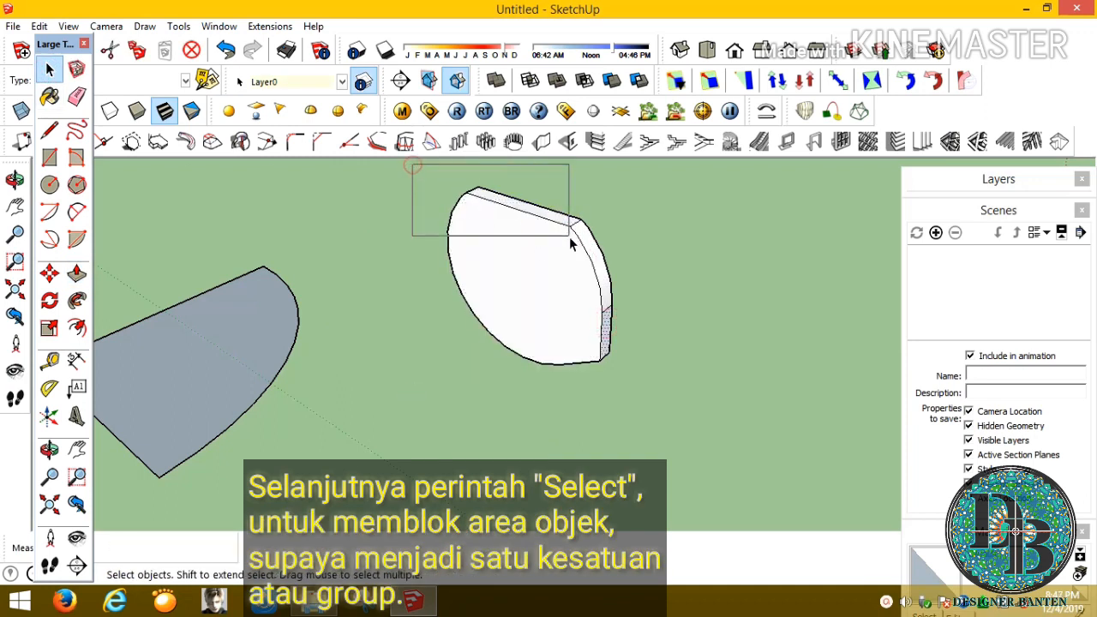
{"action": "left_click_drag", "start_coordinate": [569, 237], "coordinate": [689, 419]}
{"action": "right_click", "coordinate": [526, 274]}
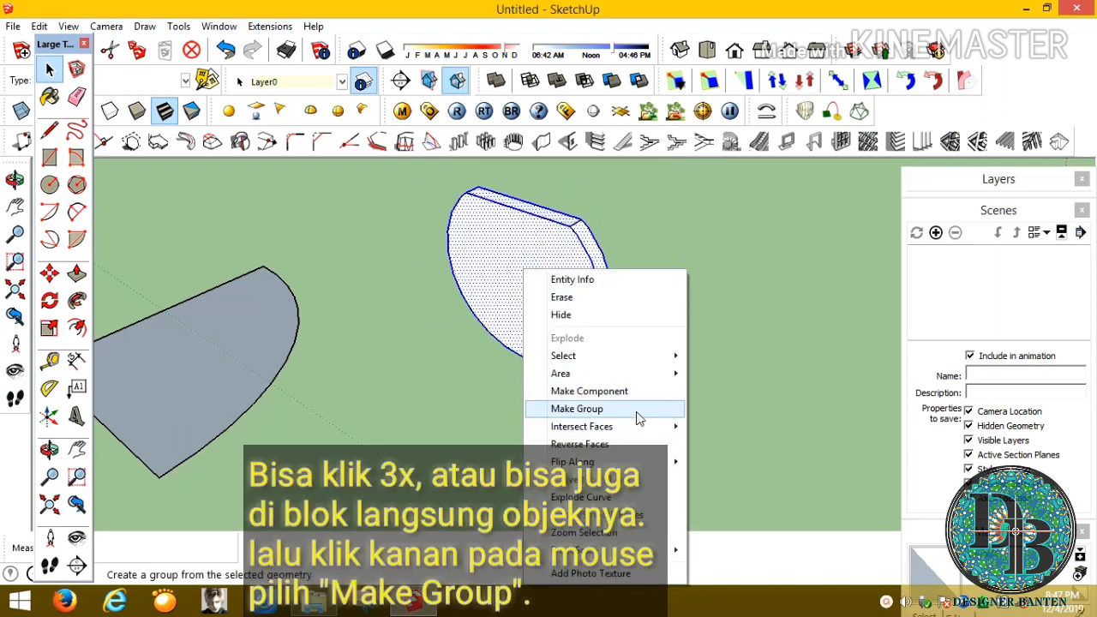
{"action": "left_click", "coordinate": [600, 409]}
Try Push/Pull on the grouped solid, and select the neighbouring sector with its edges
{"action": "middle_click_drag", "start_coordinate": [544, 282], "coordinate": [578, 272]}
{"action": "left_click", "coordinate": [76, 274]}
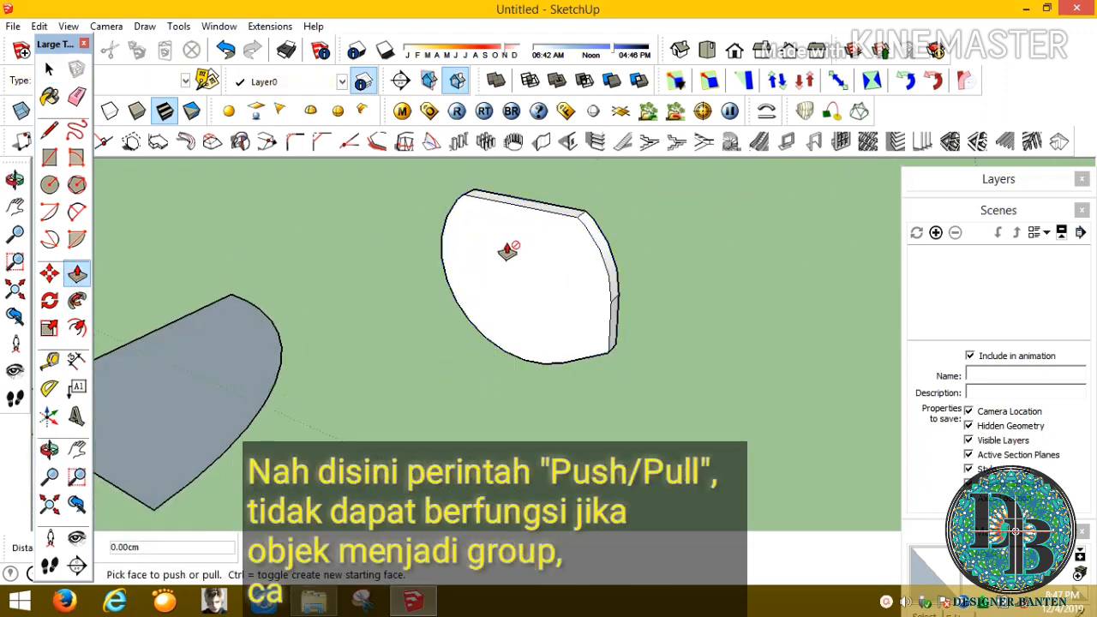
{"action": "left_click", "coordinate": [49, 69]}
{"action": "left_click", "coordinate": [235, 328]}
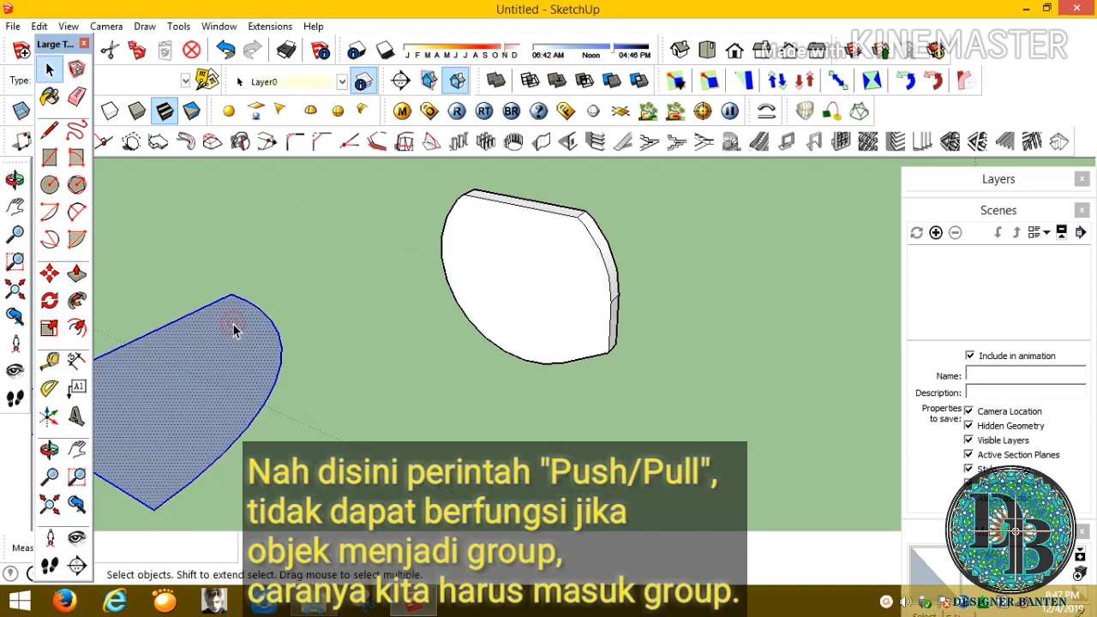
{"action": "middle_click_drag", "start_coordinate": [235, 328], "coordinate": [238, 373]}
Undo the clipped circle's grouping and extrusion, and redo the extrusion
{"action": "left_click", "coordinate": [226, 50]}
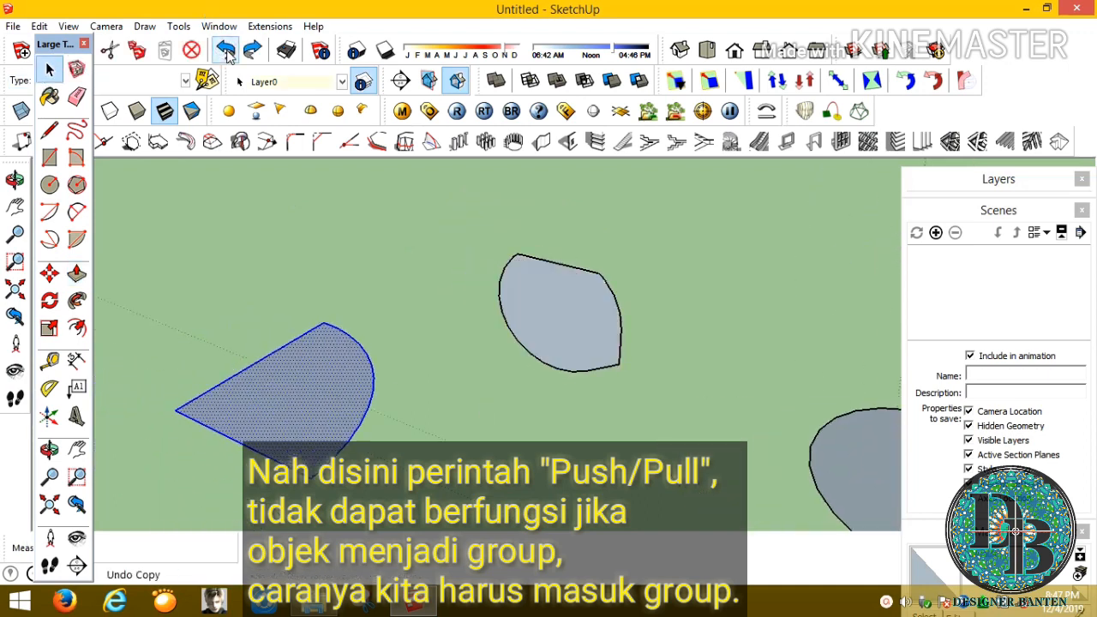
{"action": "left_click", "coordinate": [520, 379]}
{"action": "left_click", "coordinate": [561, 276]}
{"action": "left_click", "coordinate": [475, 248]}
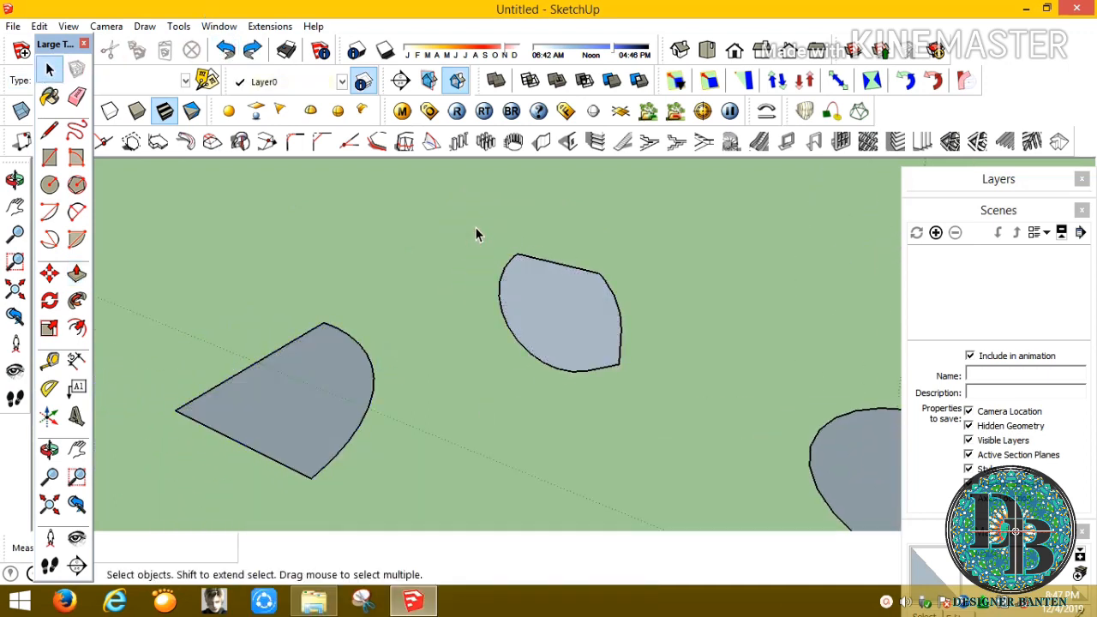
{"action": "left_click", "coordinate": [252, 51]}
{"action": "left_click", "coordinate": [534, 294]}
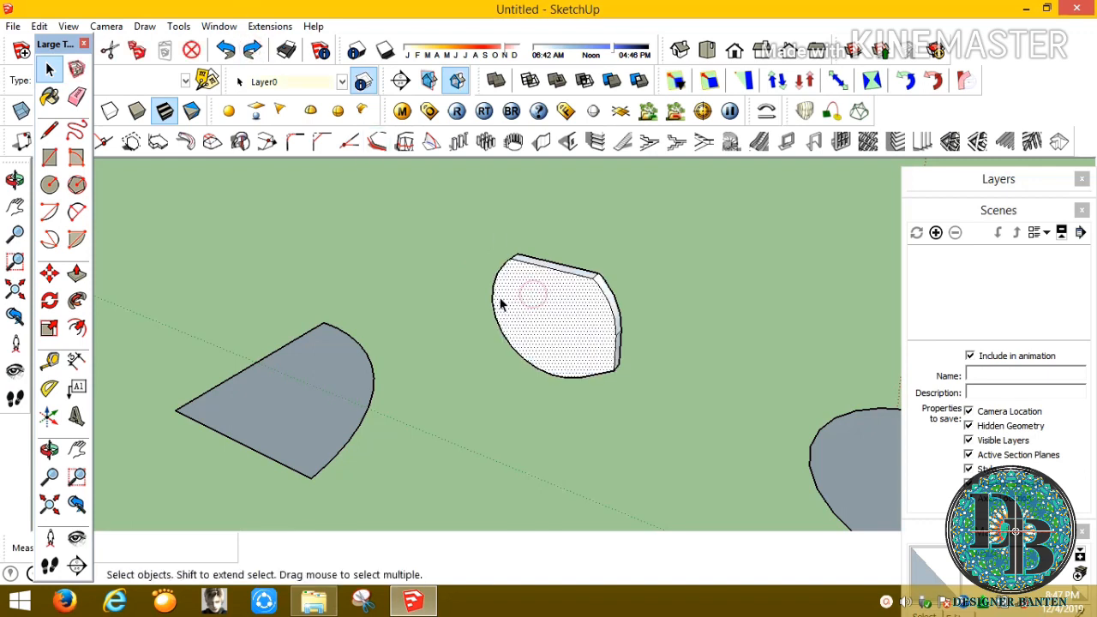
Select all connected geometry of the 20 cm thick clipped circle and make it a group
{"action": "left_click", "coordinate": [458, 282]}
{"action": "left_click", "coordinate": [540, 313]}
{"action": "middle_click_drag", "start_coordinate": [539, 313], "coordinate": [545, 271]}
{"action": "right_click", "coordinate": [545, 271]}
{"action": "left_click", "coordinate": [602, 409]}
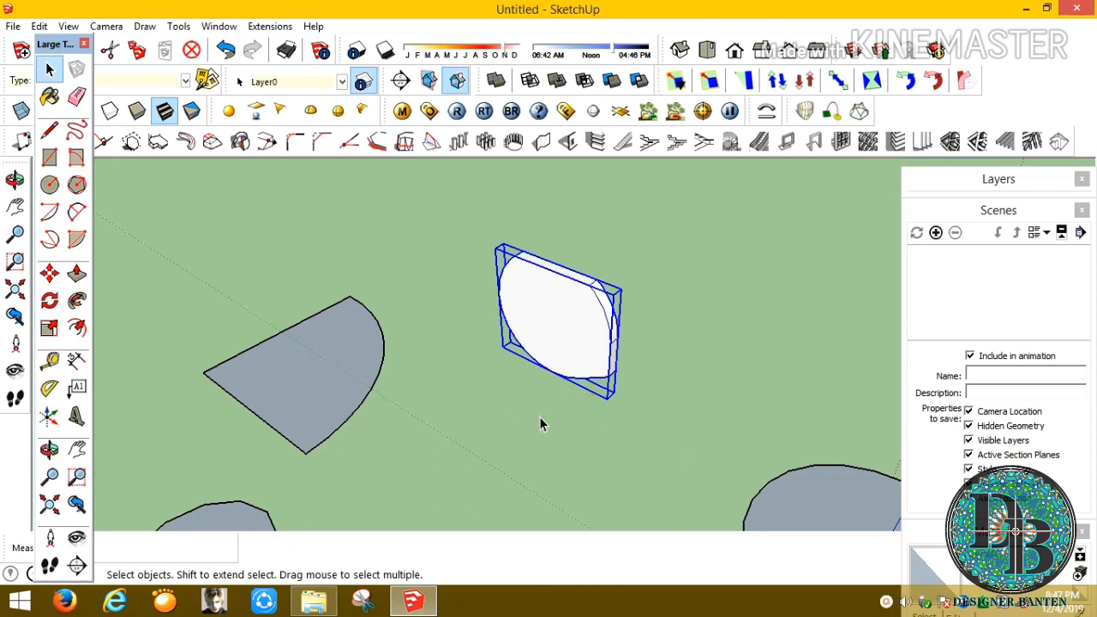
Select the flat sector's face with all its edges and make it a group
{"action": "left_click", "coordinate": [309, 412]}
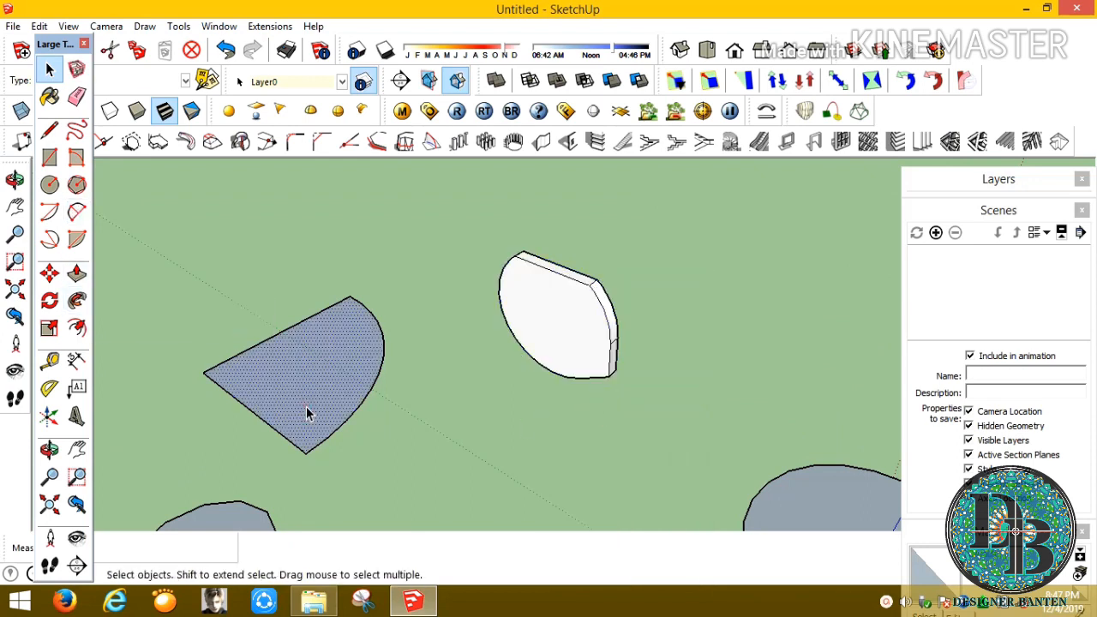
{"action": "left_click_drag", "start_coordinate": [156, 251], "coordinate": [229, 298]}
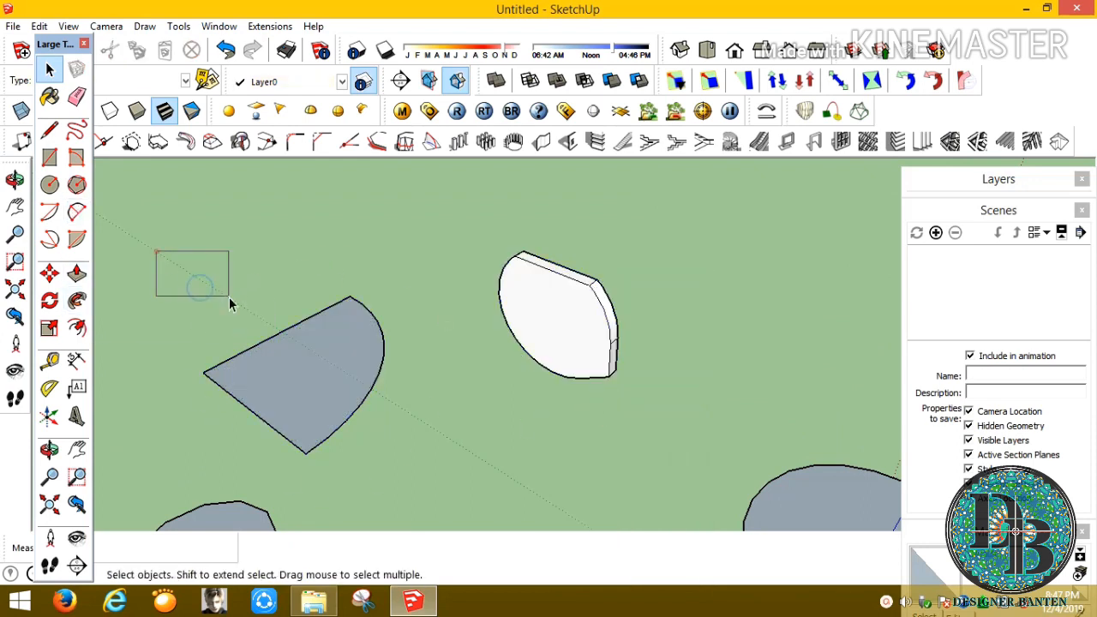
{"action": "left_click_drag", "start_coordinate": [437, 480], "coordinate": [436, 472]}
{"action": "right_click", "coordinate": [312, 354]}
{"action": "left_click", "coordinate": [347, 193]}
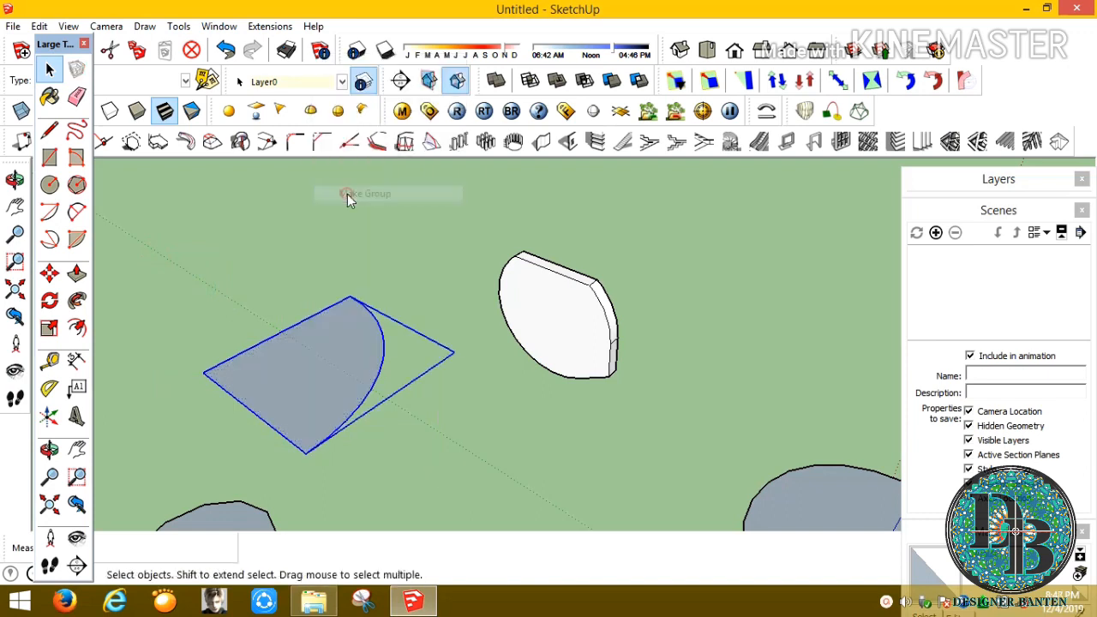
Open the grouped flat sector for editing
{"action": "left_click", "coordinate": [76, 273]}
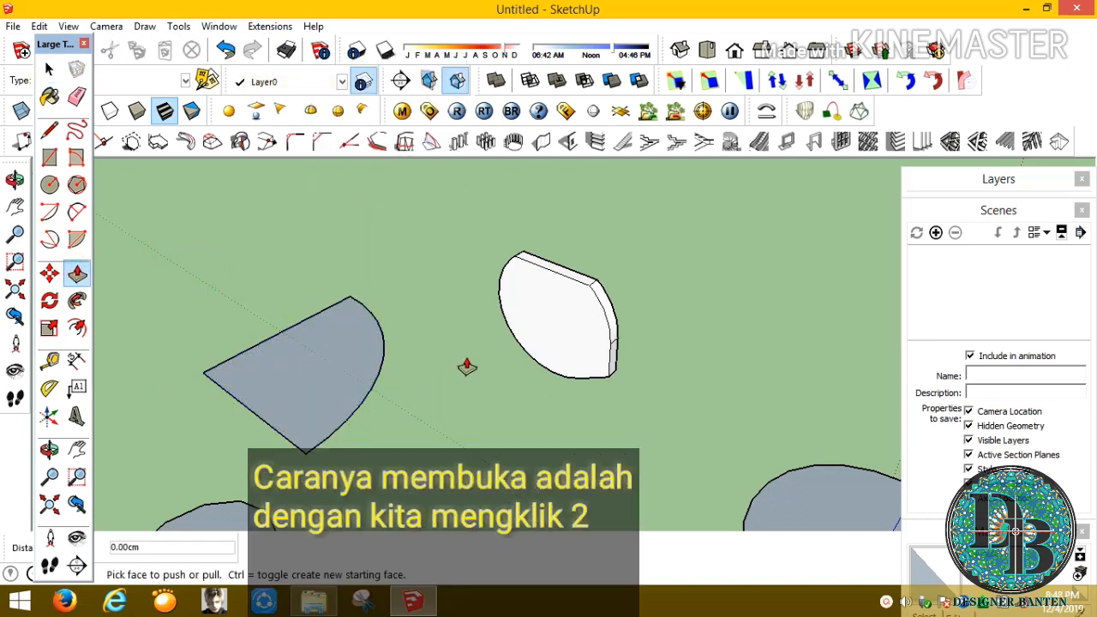
{"action": "left_click", "coordinate": [50, 69]}
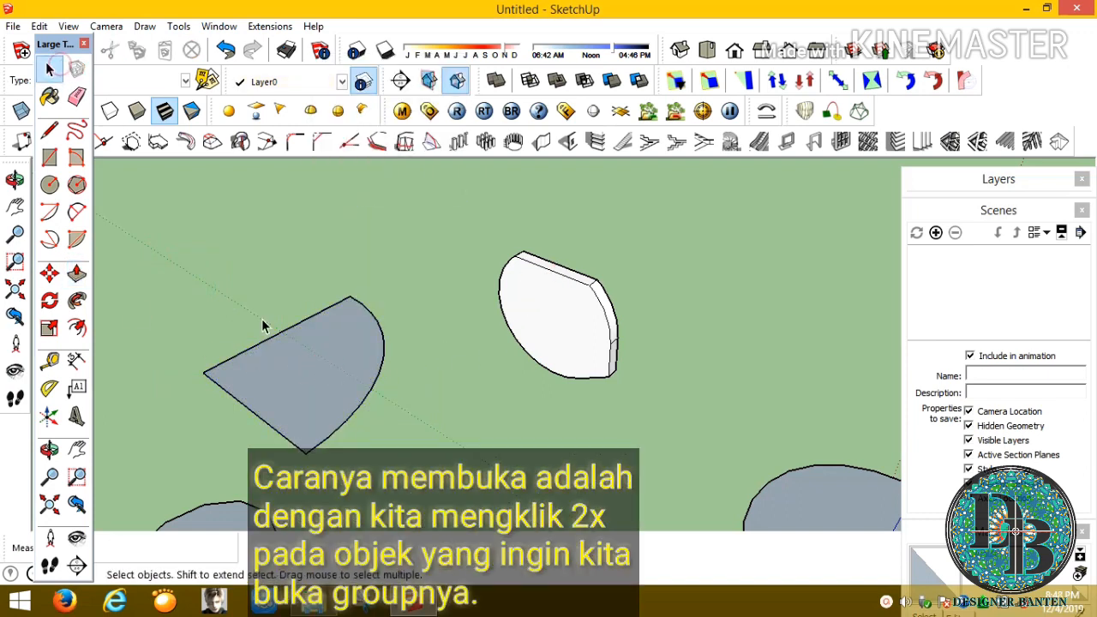
{"action": "scroll", "coordinate": [299, 370], "scroll_direction": "down", "scroll_amount": 6}
{"action": "middle_click_drag", "start_coordinate": [299, 370], "coordinate": [423, 311]}
{"action": "scroll", "coordinate": [374, 343], "scroll_direction": "up", "scroll_amount": 5}
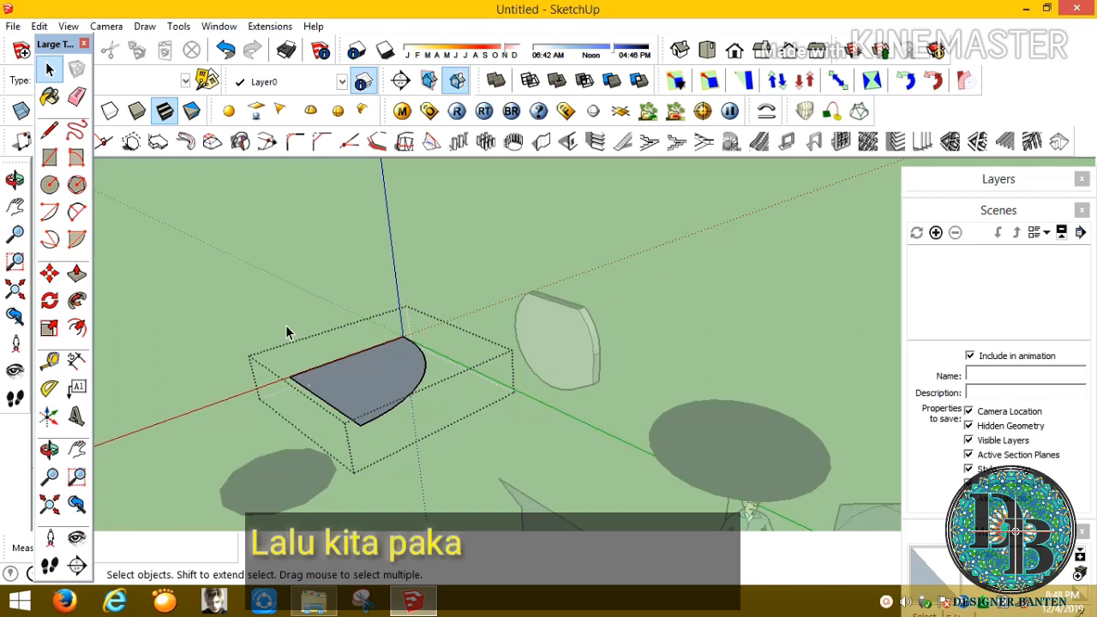
Push/Pull the sector's face inside the group and extend its side faces outward, including by about 120 cm and 505 cm
{"action": "key", "text": "p"}
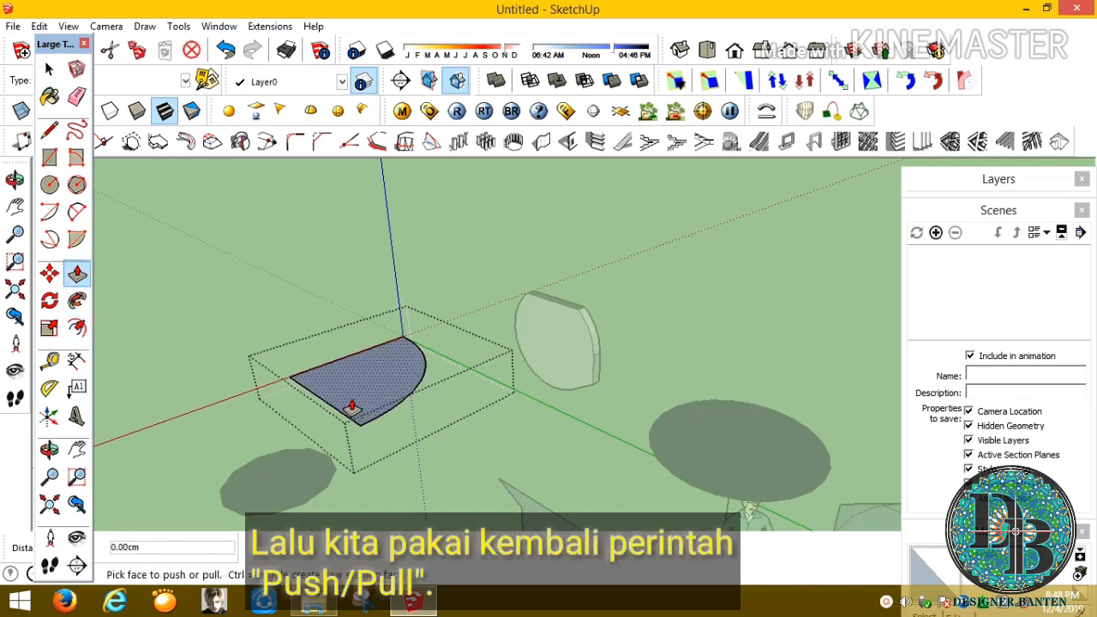
{"action": "left_click_drag", "start_coordinate": [355, 399], "coordinate": [214, 524]}
{"action": "left_click_drag", "start_coordinate": [386, 494], "coordinate": [440, 524]}
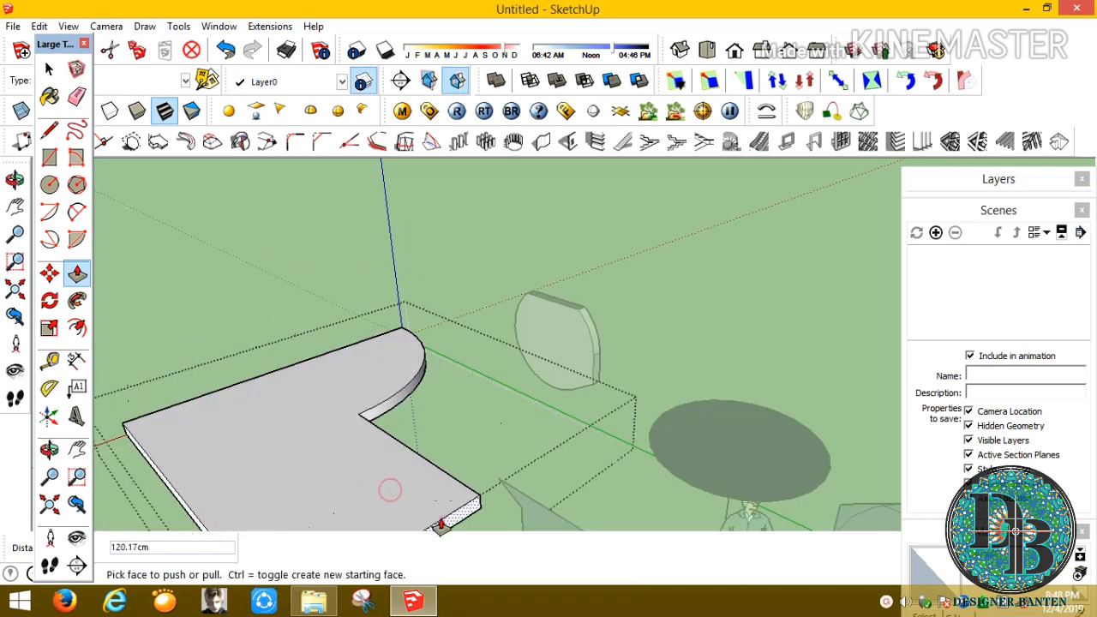
{"action": "middle_click_drag", "start_coordinate": [440, 526], "coordinate": [451, 428]}
{"action": "left_click_drag", "start_coordinate": [487, 395], "coordinate": [523, 384]}
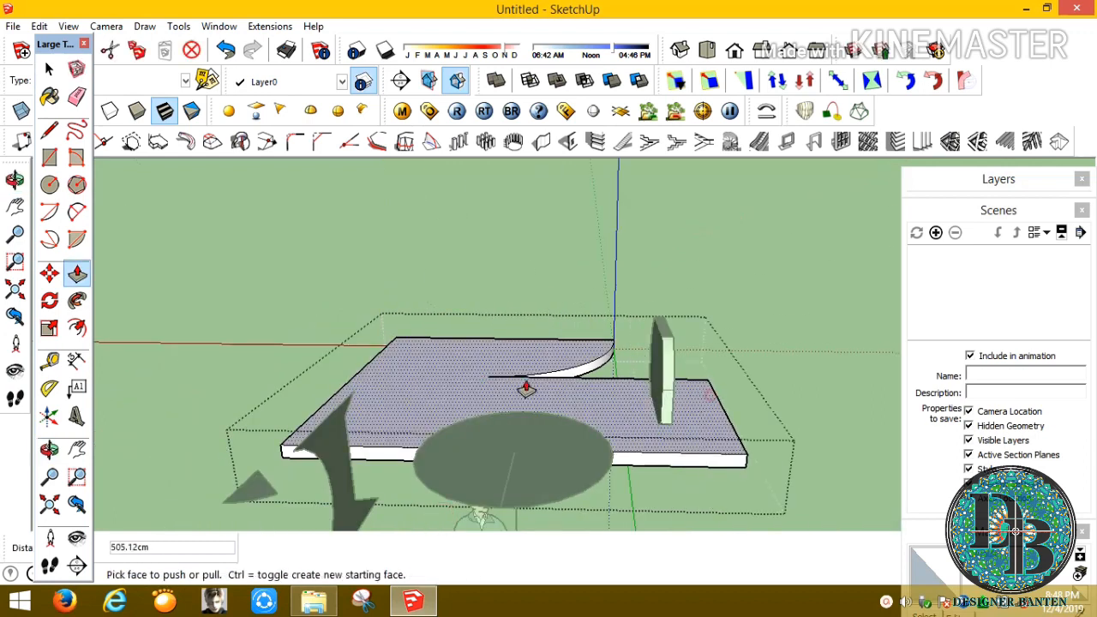
Close the extruded sector's group and delete the group from the model
{"action": "middle_click_drag", "start_coordinate": [524, 385], "coordinate": [530, 252]}
{"action": "right_click", "coordinate": [529, 251]}
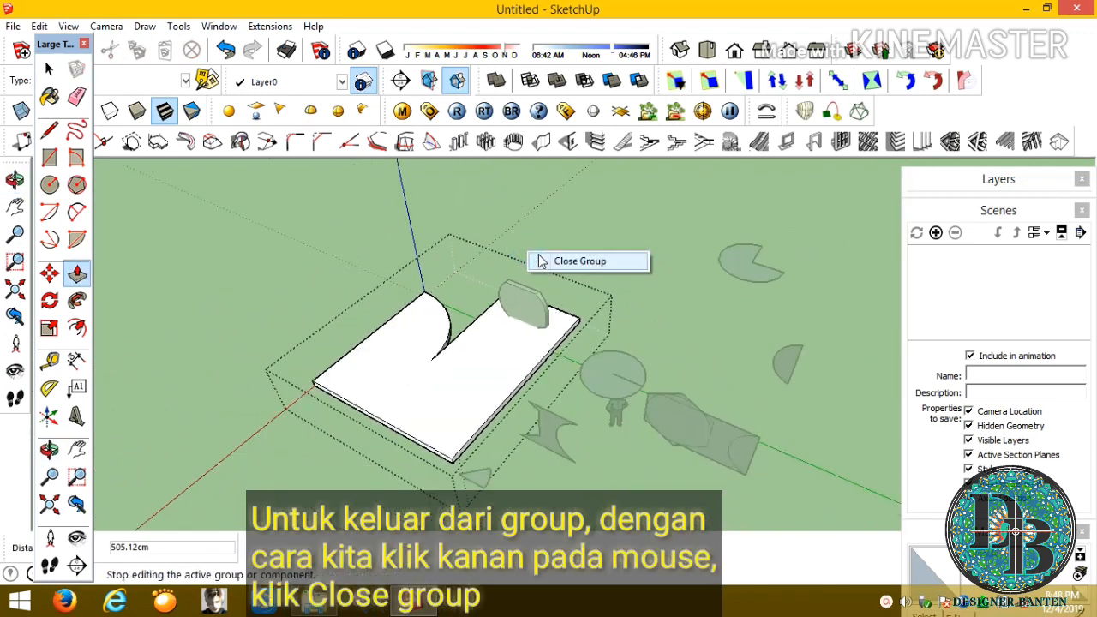
{"action": "left_click", "coordinate": [565, 260]}
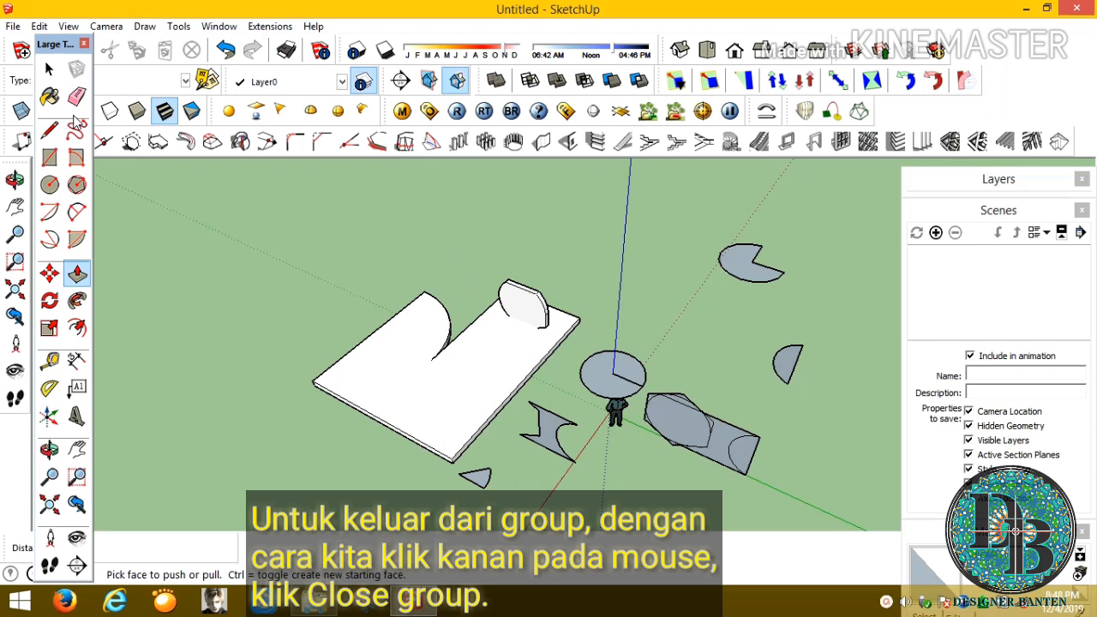
{"action": "right_click", "coordinate": [384, 375]}
{"action": "left_click", "coordinate": [423, 116]}
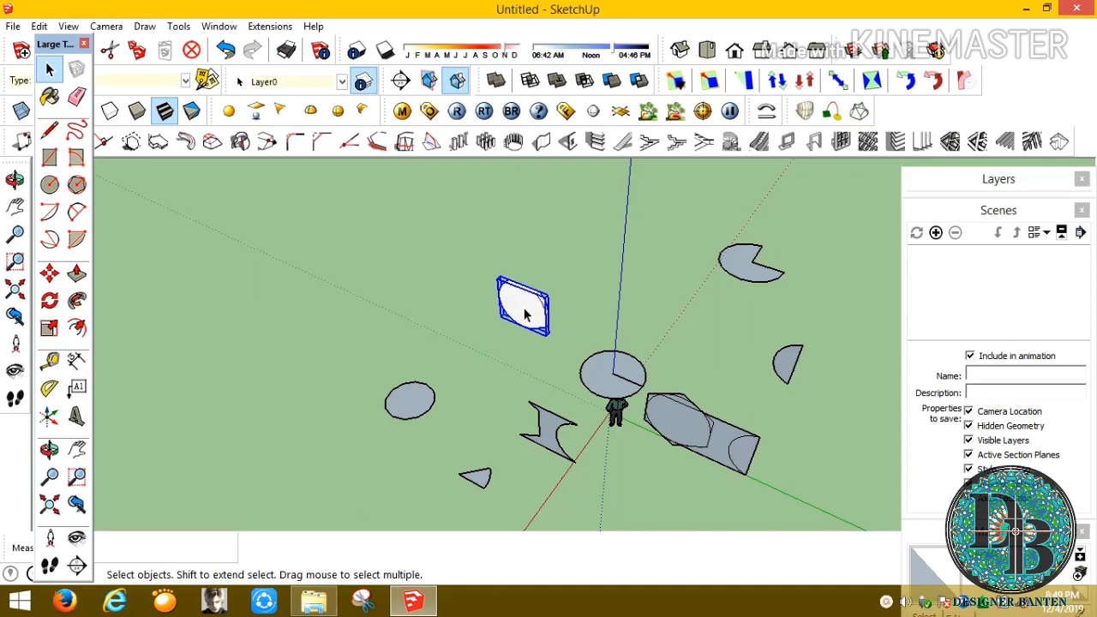
Rotate the clipped-circle group 90° about the red axis in its own upright plane
{"action": "scroll", "coordinate": [522, 304], "scroll_direction": "up", "scroll_amount": 10}
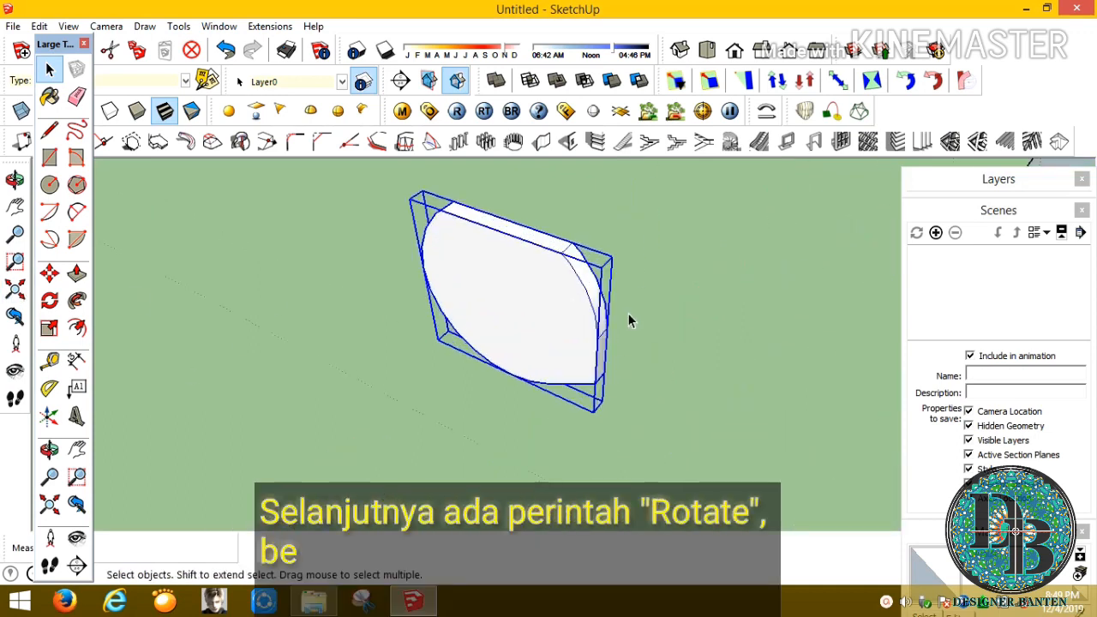
{"action": "left_click", "coordinate": [49, 300]}
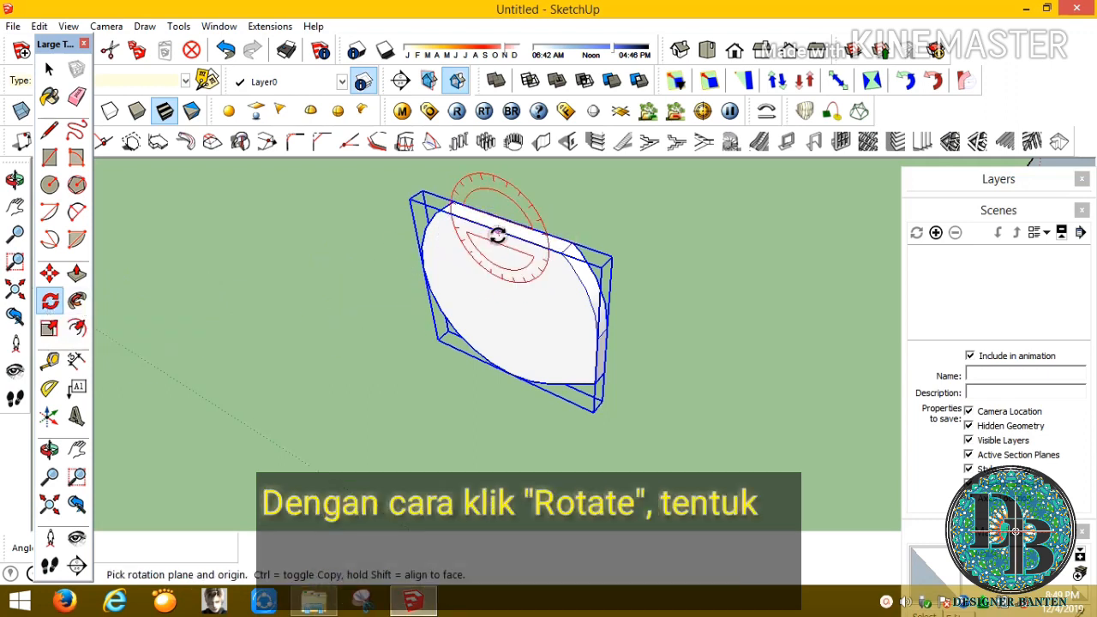
{"action": "left_click", "coordinate": [497, 231]}
{"action": "left_click", "coordinate": [545, 248]}
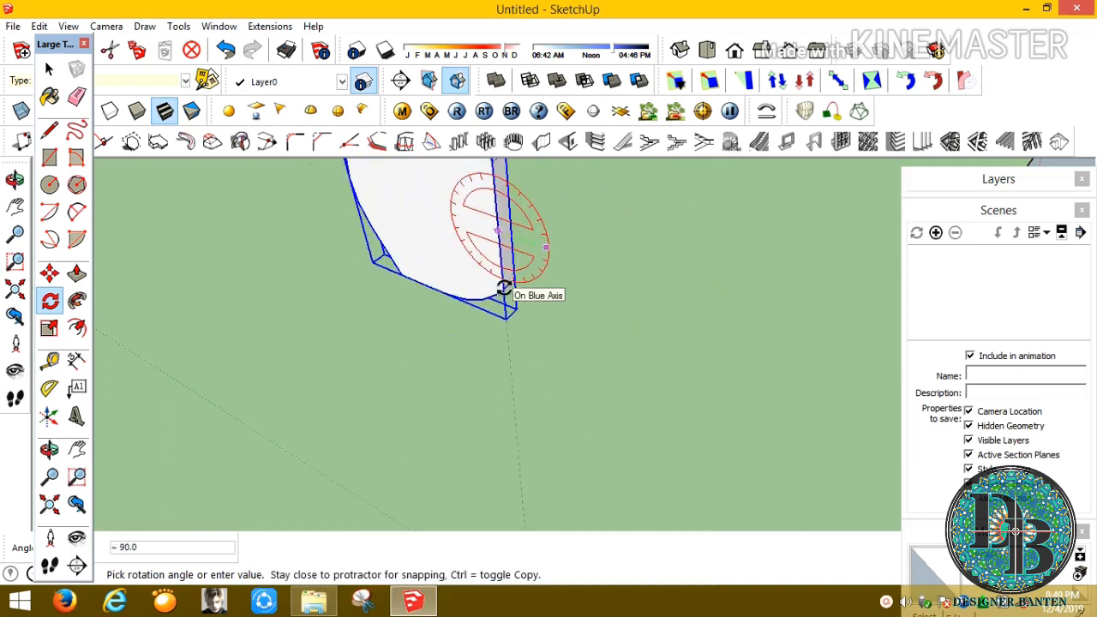
{"action": "left_click", "coordinate": [504, 288]}
Rotate the upright clipped-circle group 90° about the green axis from its side edge's midpoint, laying it flat
{"action": "scroll", "coordinate": [518, 435], "scroll_direction": "down", "scroll_amount": 2}
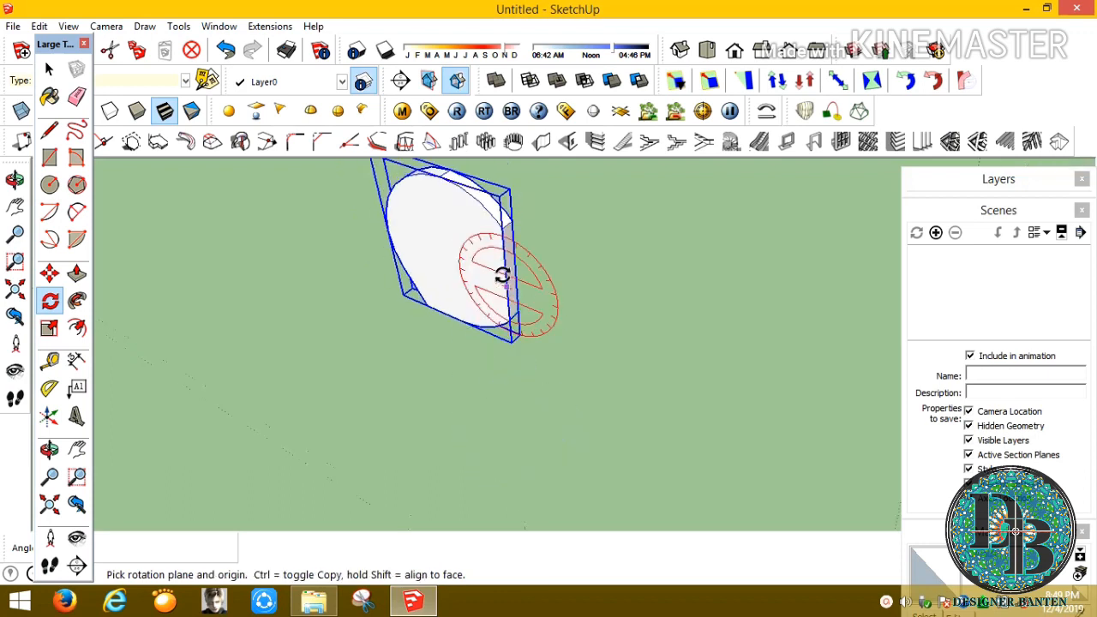
{"action": "scroll", "coordinate": [512, 251], "scroll_direction": "up", "scroll_amount": 2}
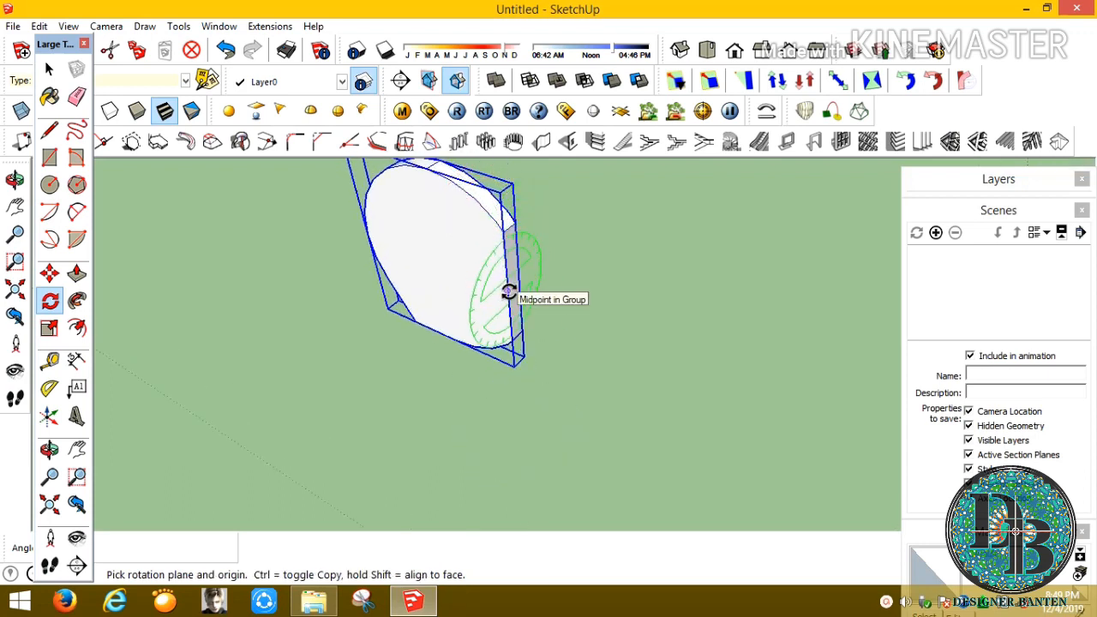
{"action": "left_click", "coordinate": [569, 256]}
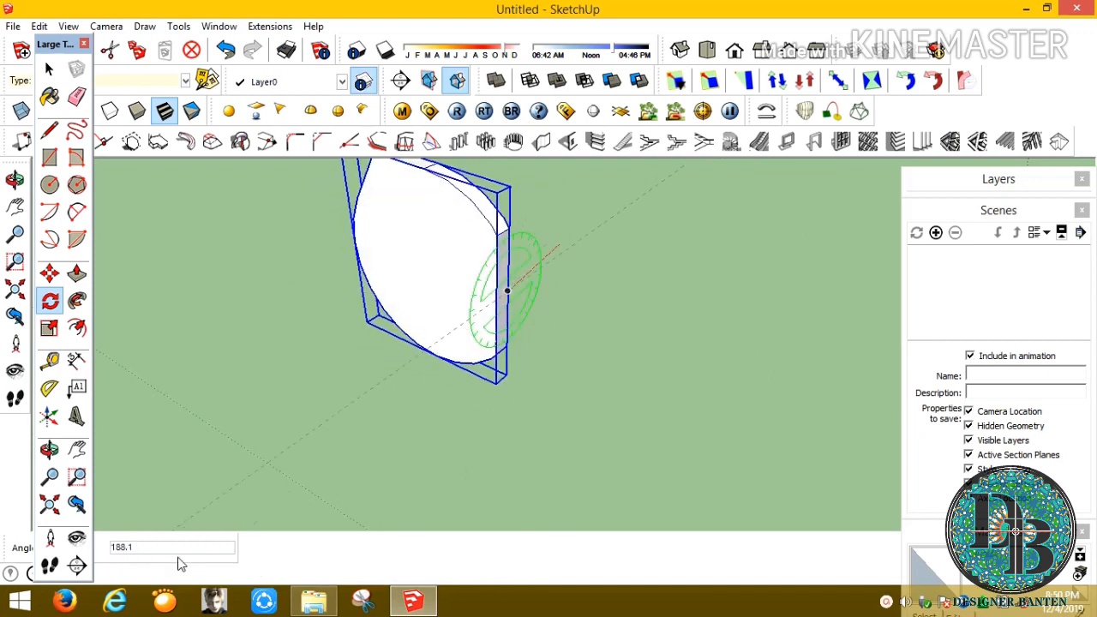
{"action": "left_click", "coordinate": [516, 452]}
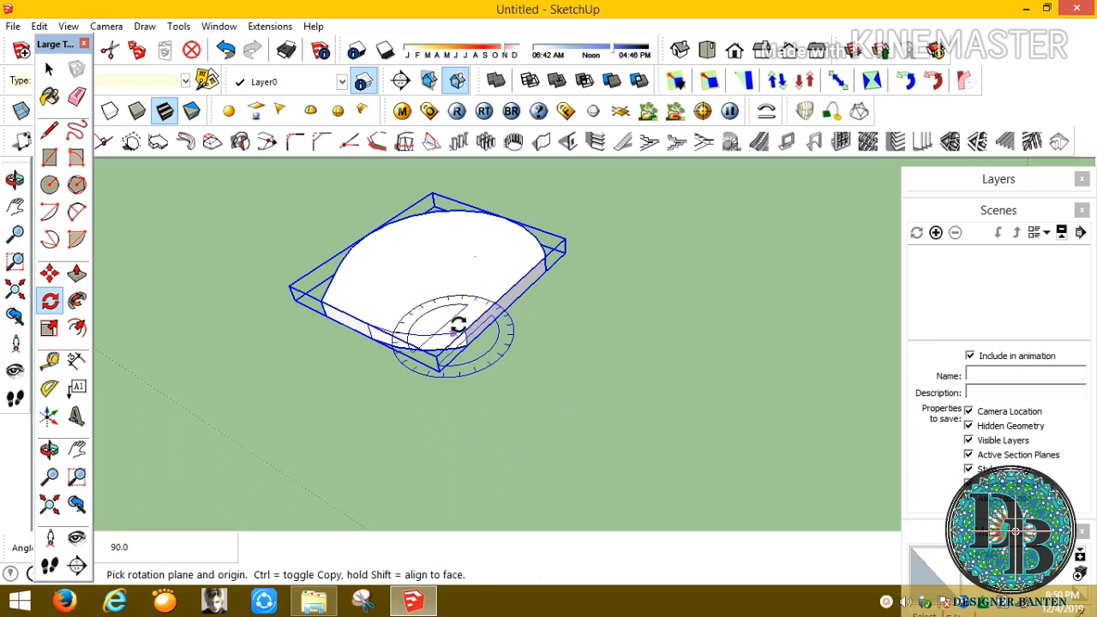
{"action": "left_click", "coordinate": [506, 291]}
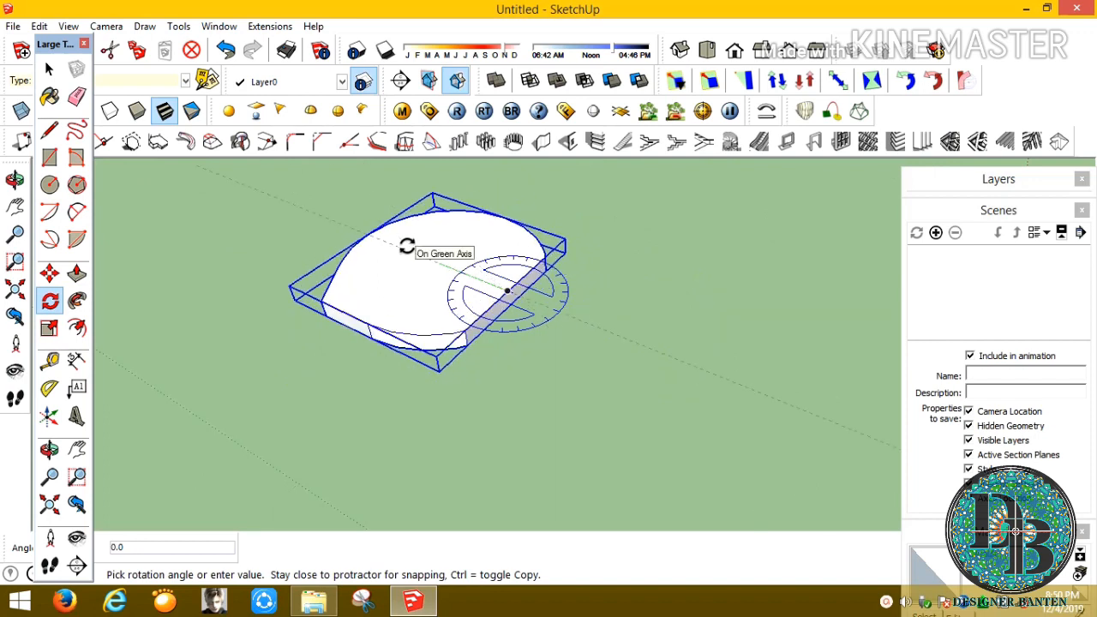
{"action": "left_click", "coordinate": [58, 72]}
{"action": "left_click", "coordinate": [49, 70]}
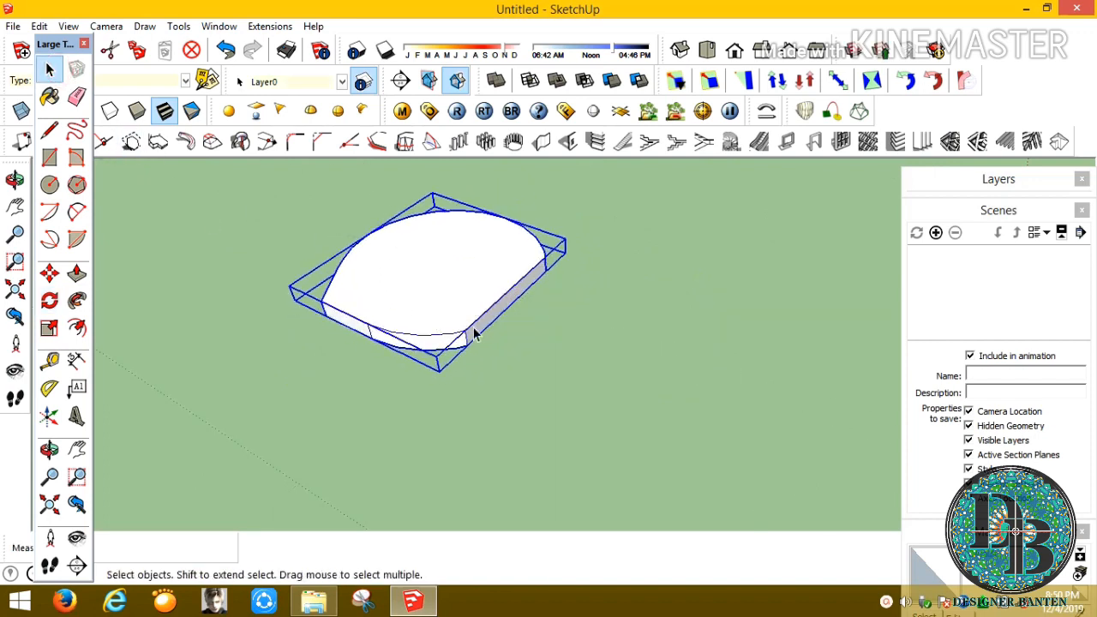
Erase the radius line inside the large circle above the human figure
{"action": "scroll", "coordinate": [531, 307], "scroll_direction": "down", "scroll_amount": 6}
{"action": "scroll", "coordinate": [648, 364], "scroll_direction": "up", "scroll_amount": 3}
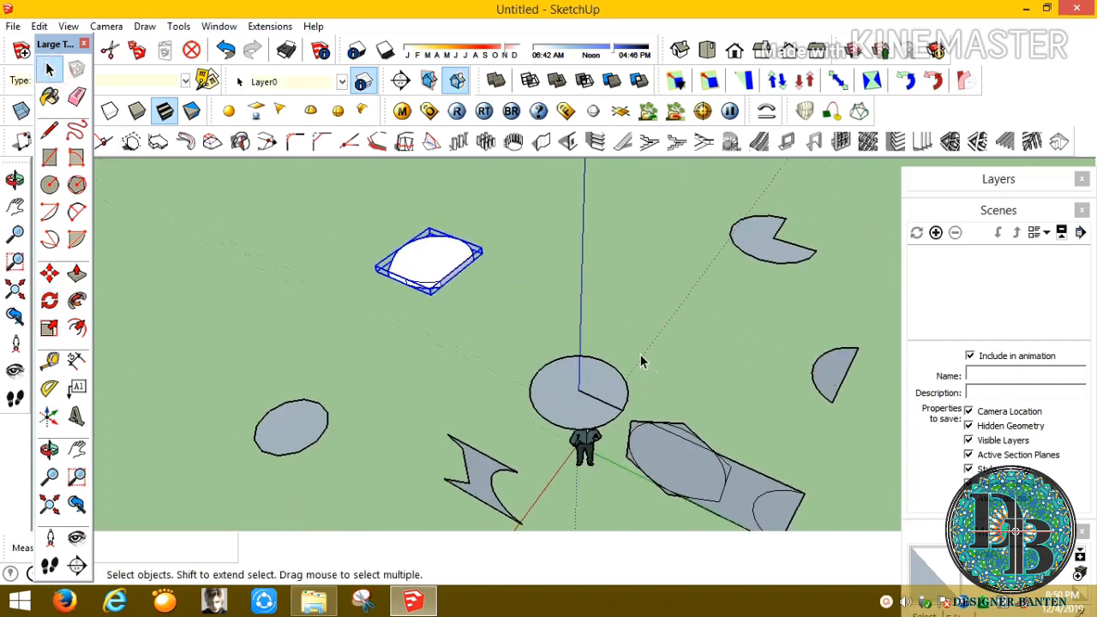
{"action": "key", "text": "b"}
{"action": "key", "text": "space"}
{"action": "left_click", "coordinate": [565, 392]}
{"action": "key", "text": "e"}
{"action": "left_click_drag", "start_coordinate": [586, 404], "coordinate": [583, 392]}
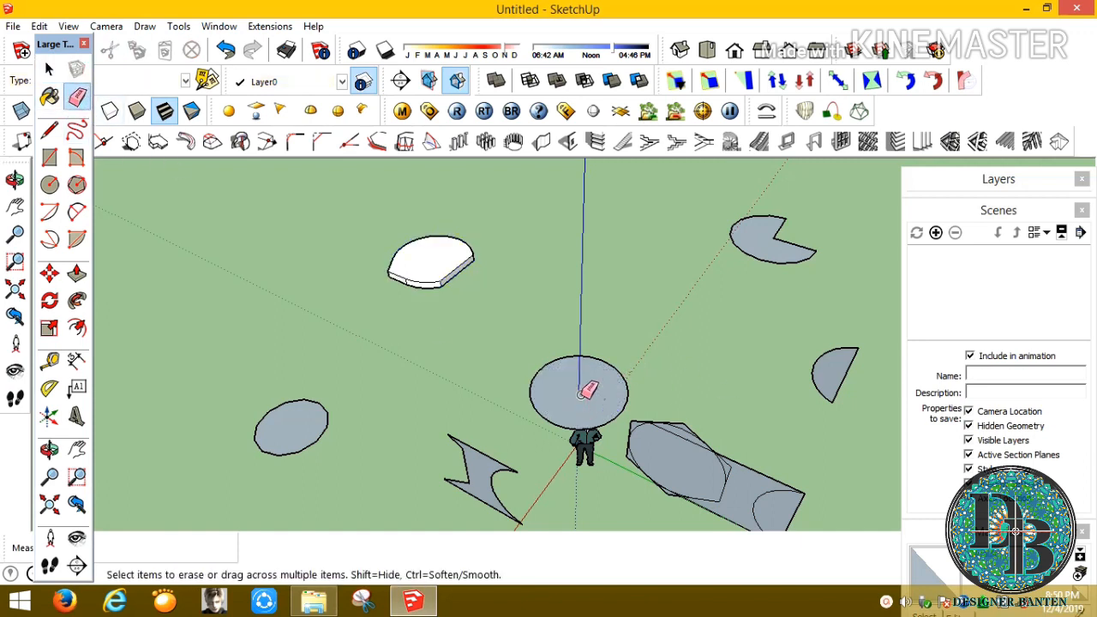
{"action": "middle_click_drag", "start_coordinate": [582, 393], "coordinate": [643, 333]}
{"action": "left_click", "coordinate": [607, 377]}
Draw a three-segment guide path starting vertically from the large circle's centre and turning twice above it
{"action": "middle_click_drag", "start_coordinate": [607, 377], "coordinate": [352, 559]}
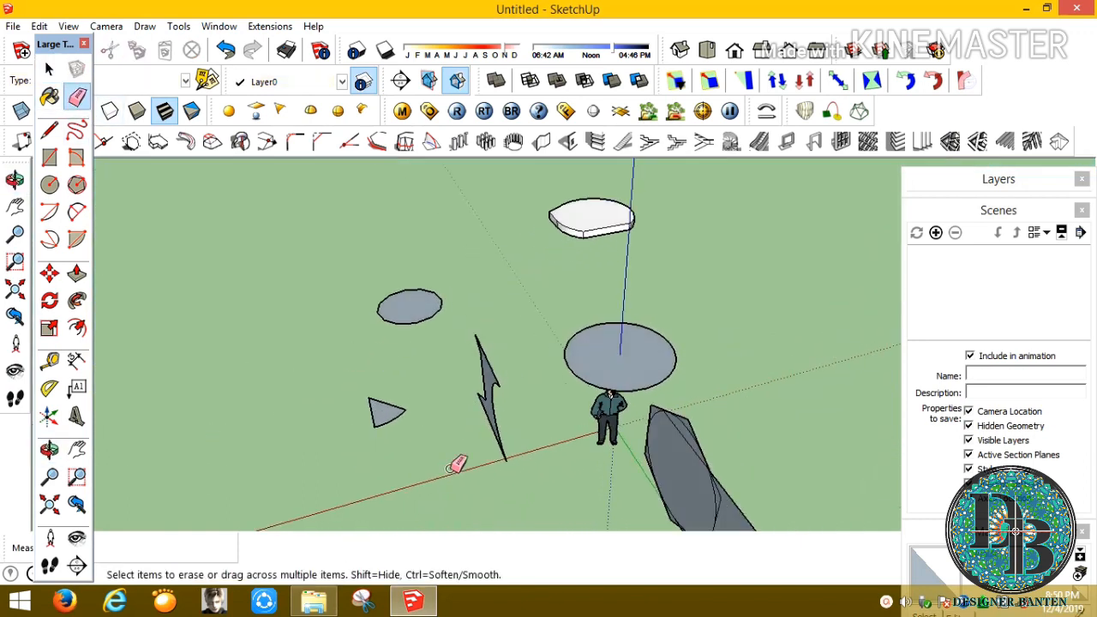
{"action": "middle_click_drag", "start_coordinate": [455, 463], "coordinate": [518, 453]}
{"action": "left_click", "coordinate": [49, 130]}
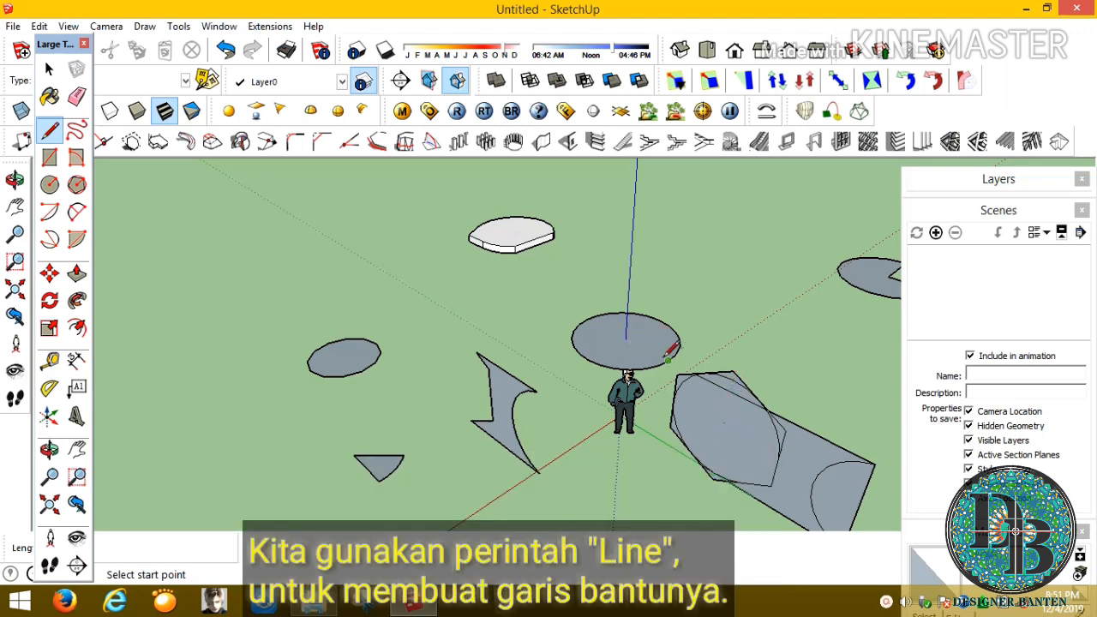
{"action": "left_click", "coordinate": [625, 338]}
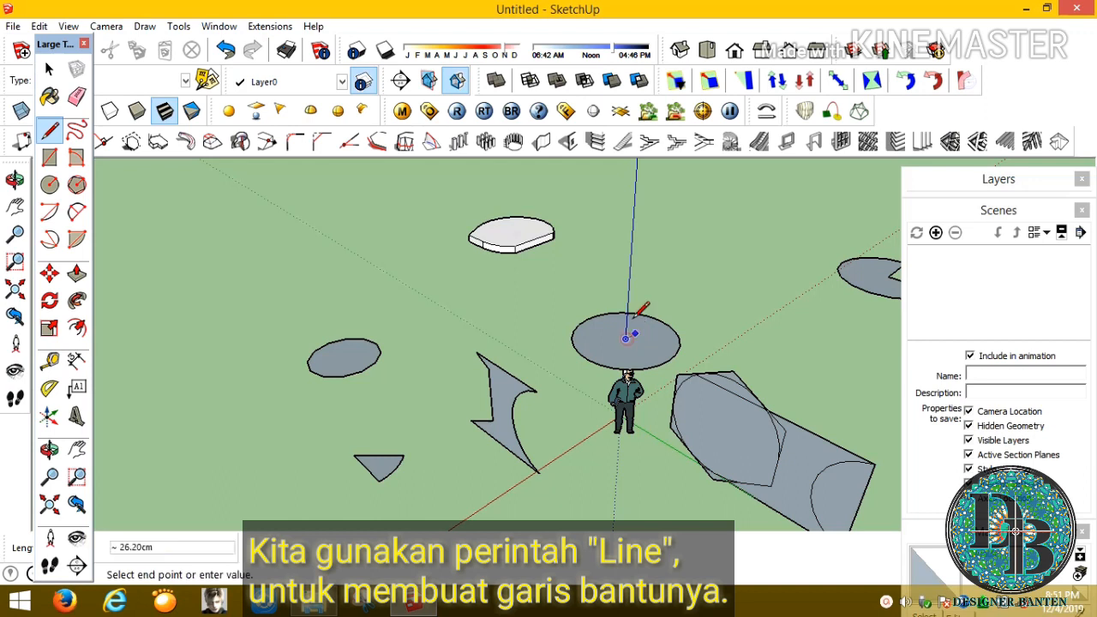
{"action": "left_click", "coordinate": [631, 269]}
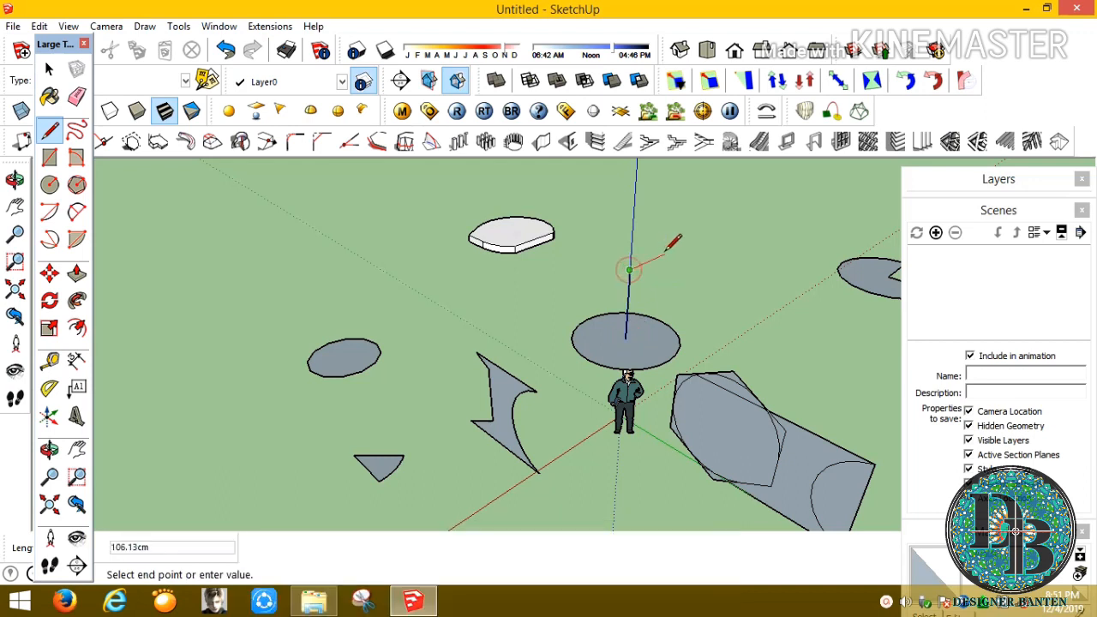
{"action": "left_click", "coordinate": [772, 203]}
{"action": "left_click", "coordinate": [671, 178]}
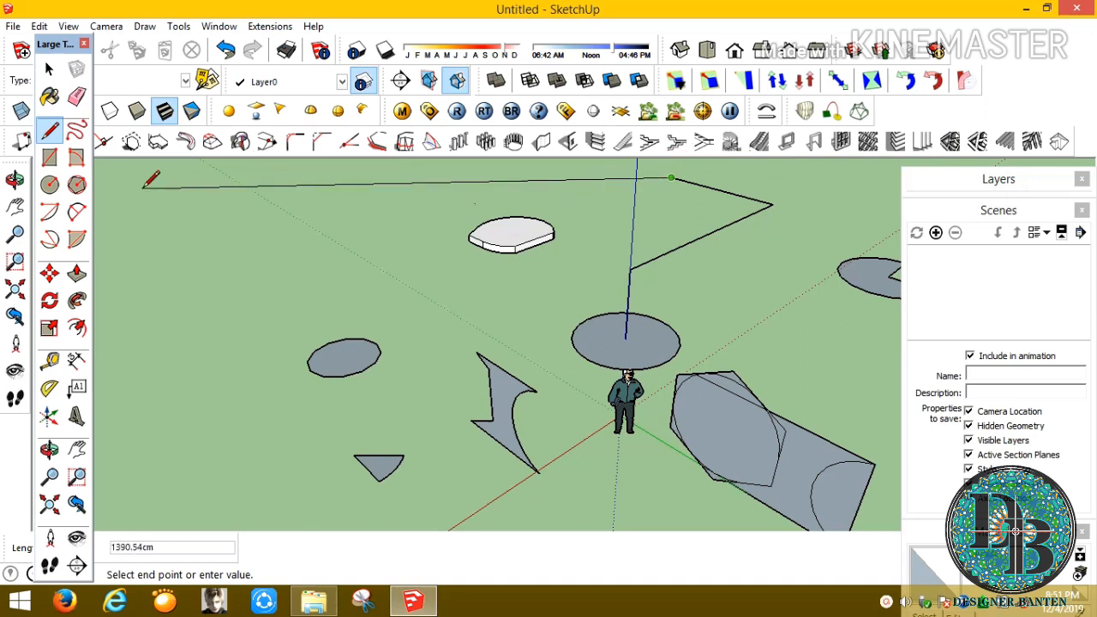
Select the three guide lines and sweep the large circle's face along them with Follow Me
{"action": "left_click", "coordinate": [48, 68]}
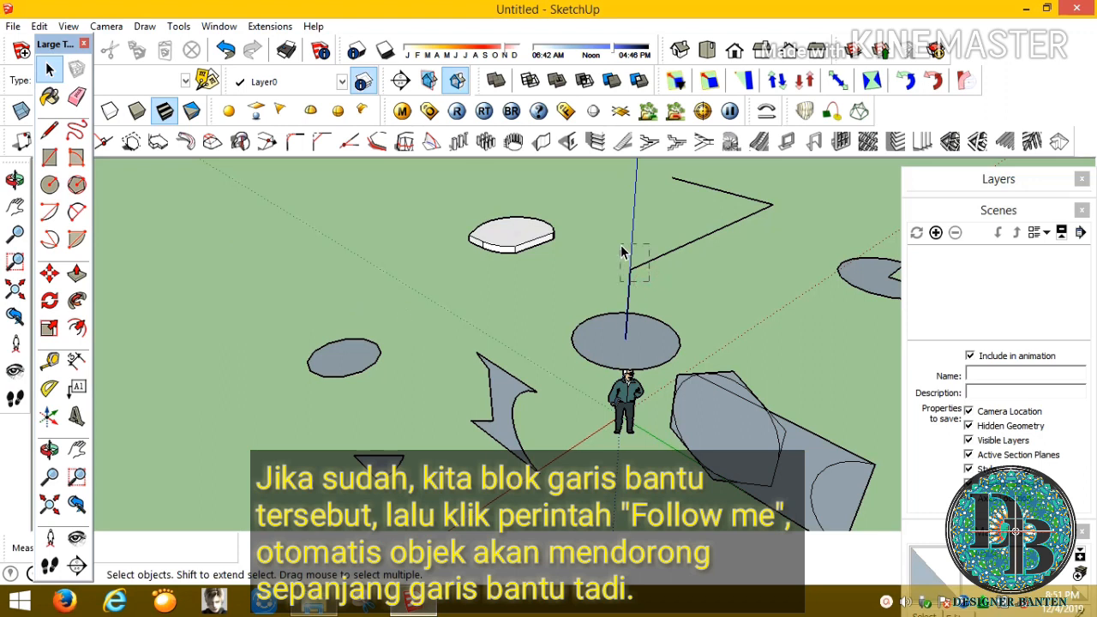
{"action": "left_click_drag", "start_coordinate": [649, 281], "coordinate": [622, 251]}
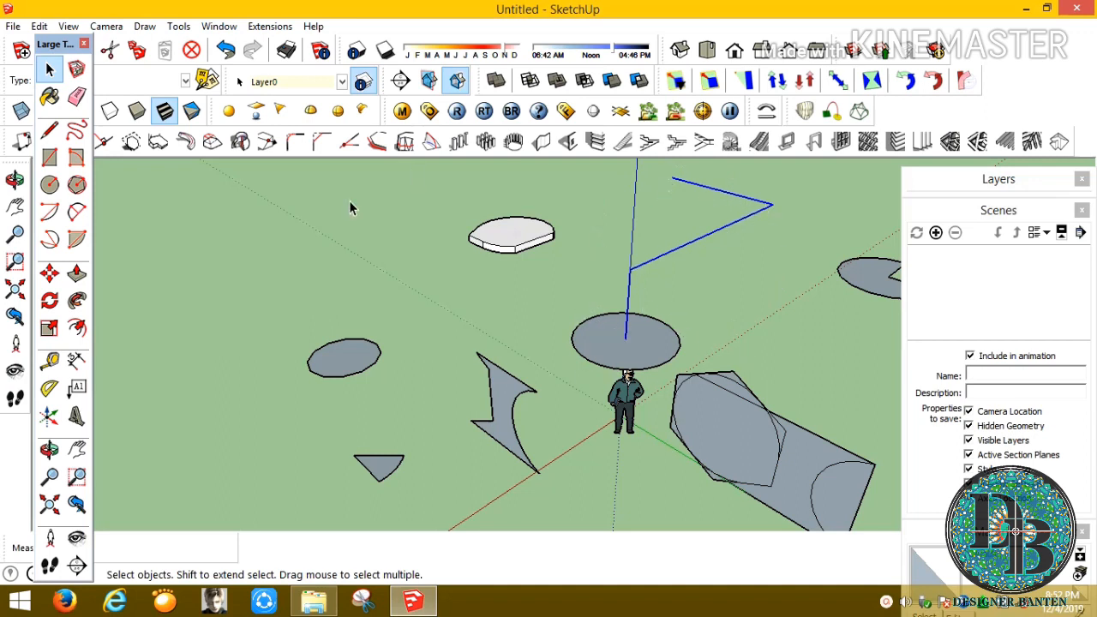
{"action": "left_click", "coordinate": [77, 300]}
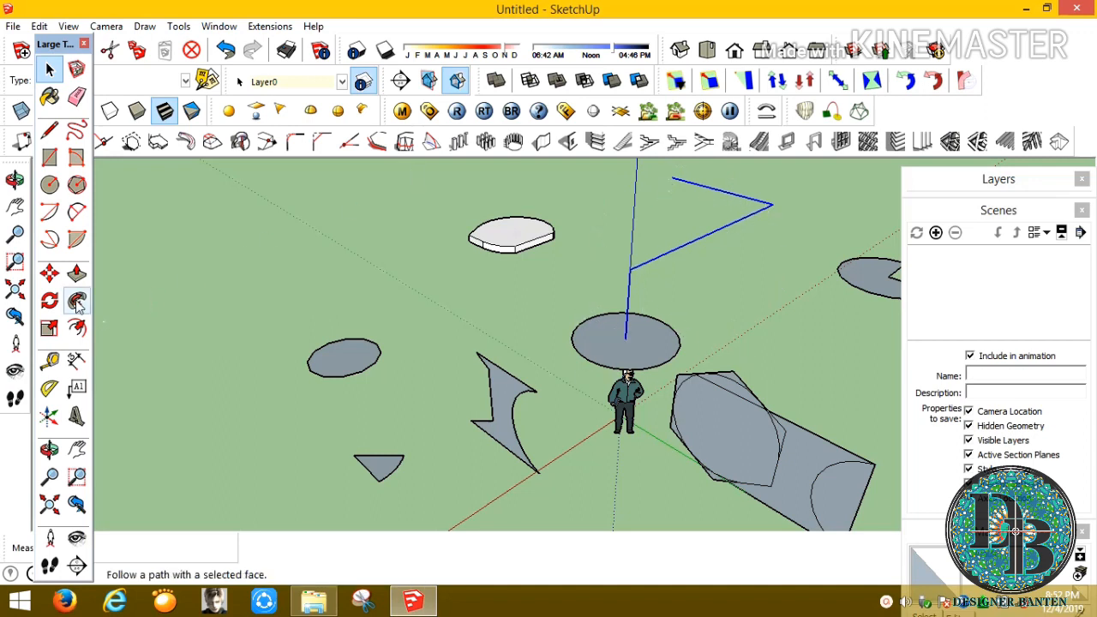
{"action": "left_click", "coordinate": [634, 345]}
{"action": "middle_click_drag", "start_coordinate": [642, 328], "coordinate": [648, 429]}
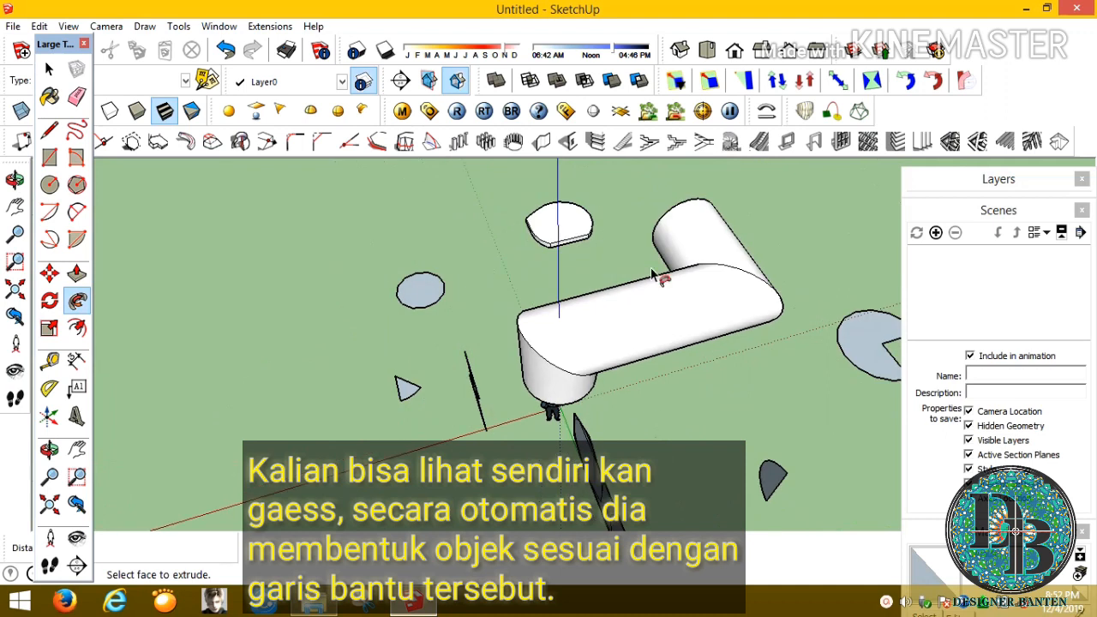
Draw a six-segment zigzag guide path from the tip of the small sector around the small circle
{"action": "left_click", "coordinate": [48, 129]}
{"action": "scroll", "coordinate": [431, 257], "scroll_direction": "up", "scroll_amount": 4}
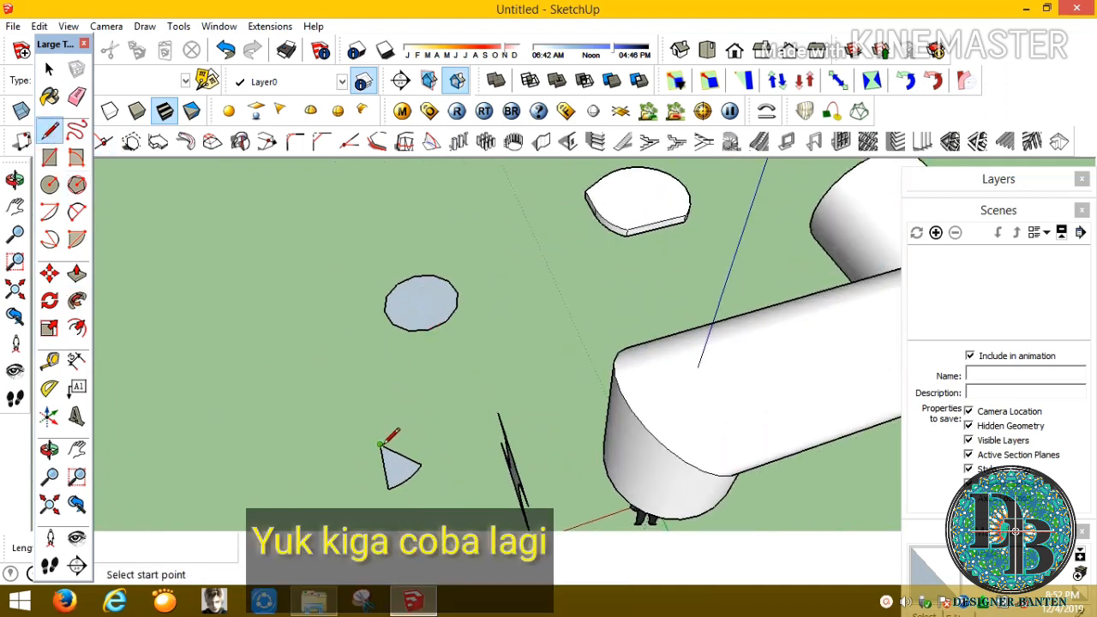
{"action": "left_click", "coordinate": [378, 445]}
{"action": "left_click", "coordinate": [327, 350]}
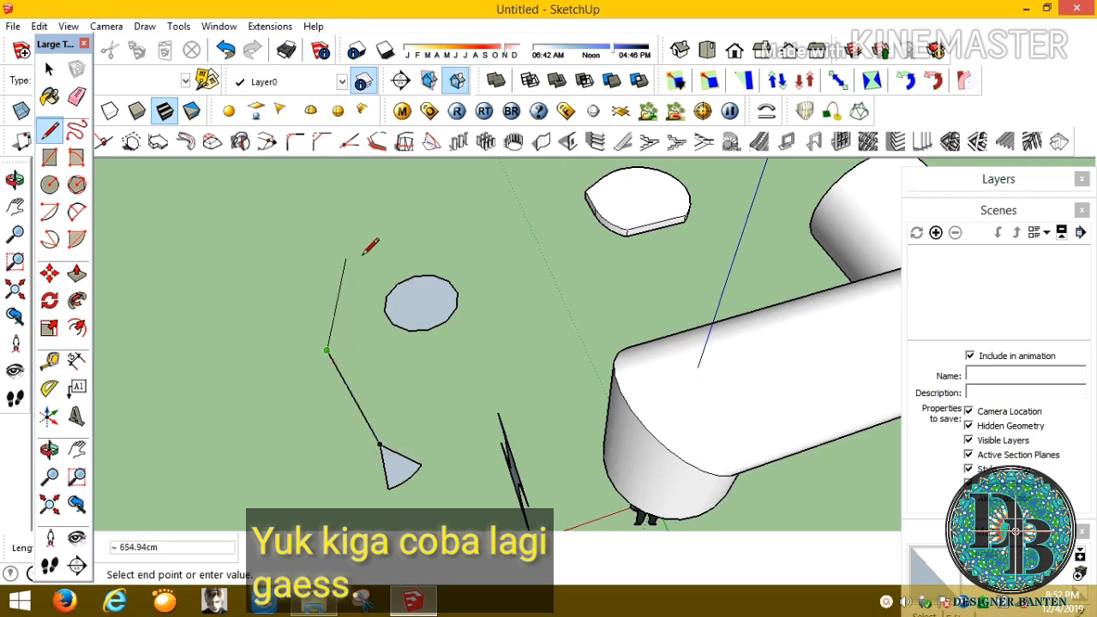
{"action": "left_click", "coordinate": [306, 192]}
{"action": "left_click", "coordinate": [396, 173]}
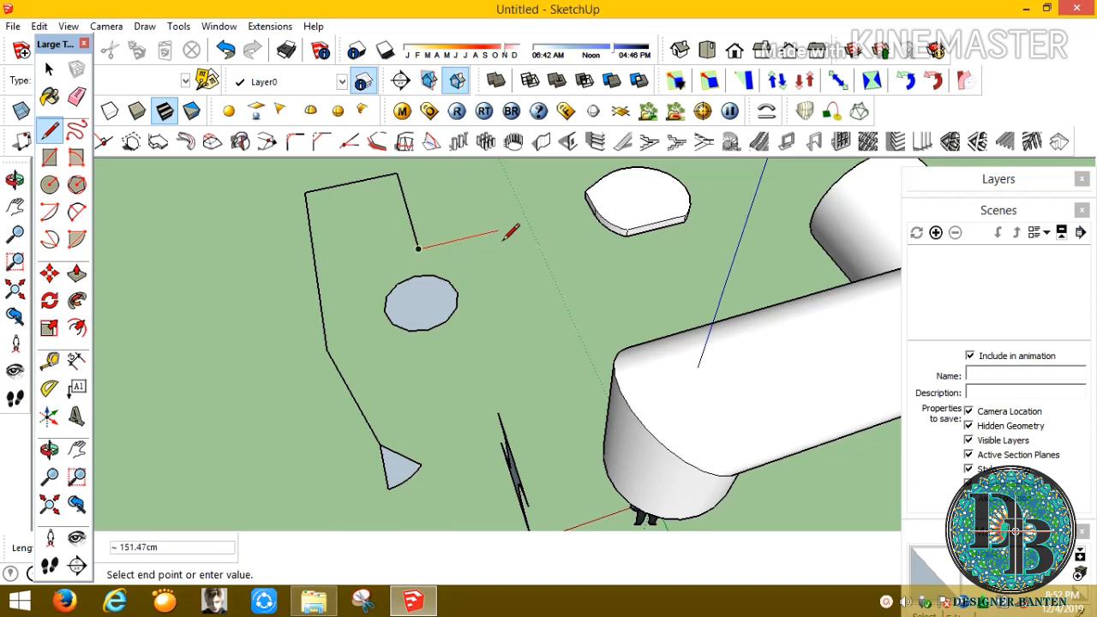
{"action": "left_click", "coordinate": [511, 336]}
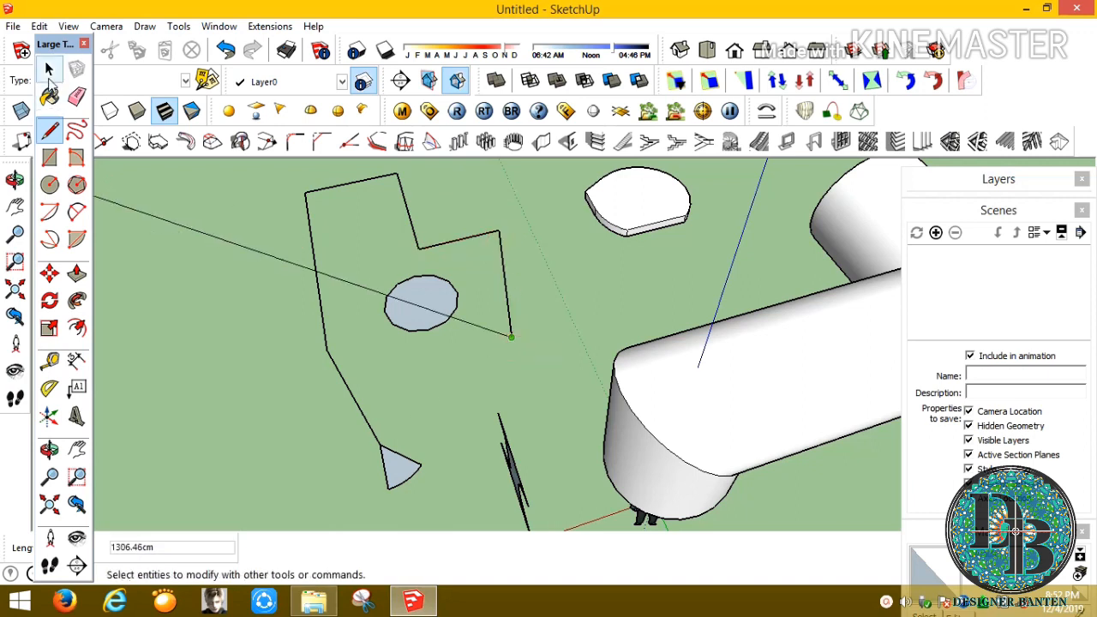
Delete the small circle beside the zigzag path and select all of the path's lines
{"action": "left_click", "coordinate": [49, 69]}
{"action": "right_click", "coordinate": [411, 317]}
{"action": "left_click", "coordinate": [454, 35]}
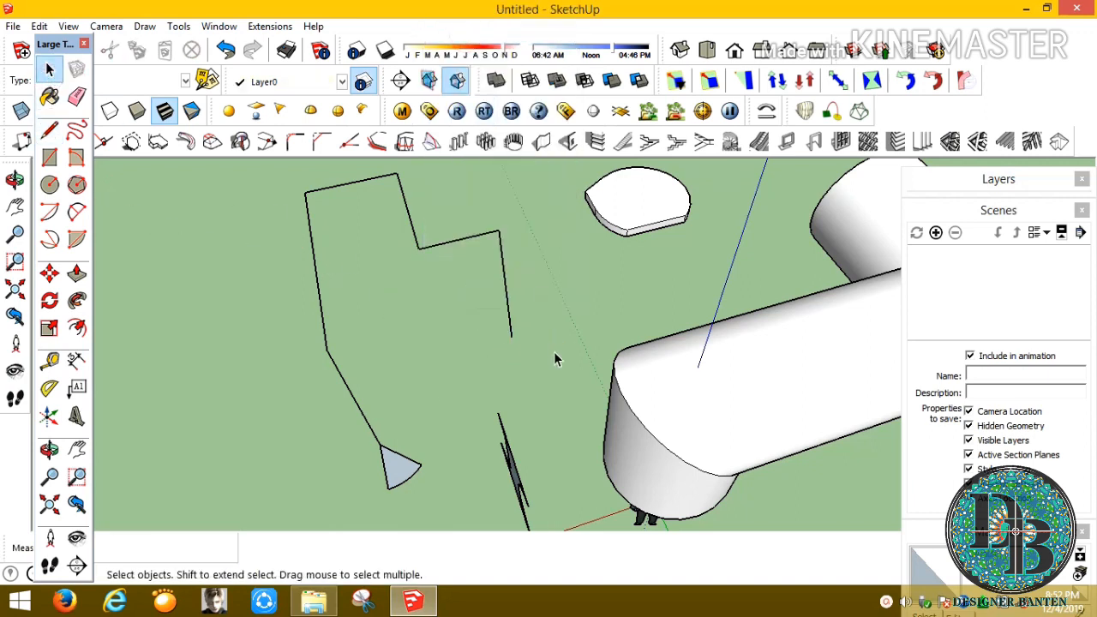
{"action": "left_click_drag", "start_coordinate": [262, 202], "coordinate": [260, 190]}
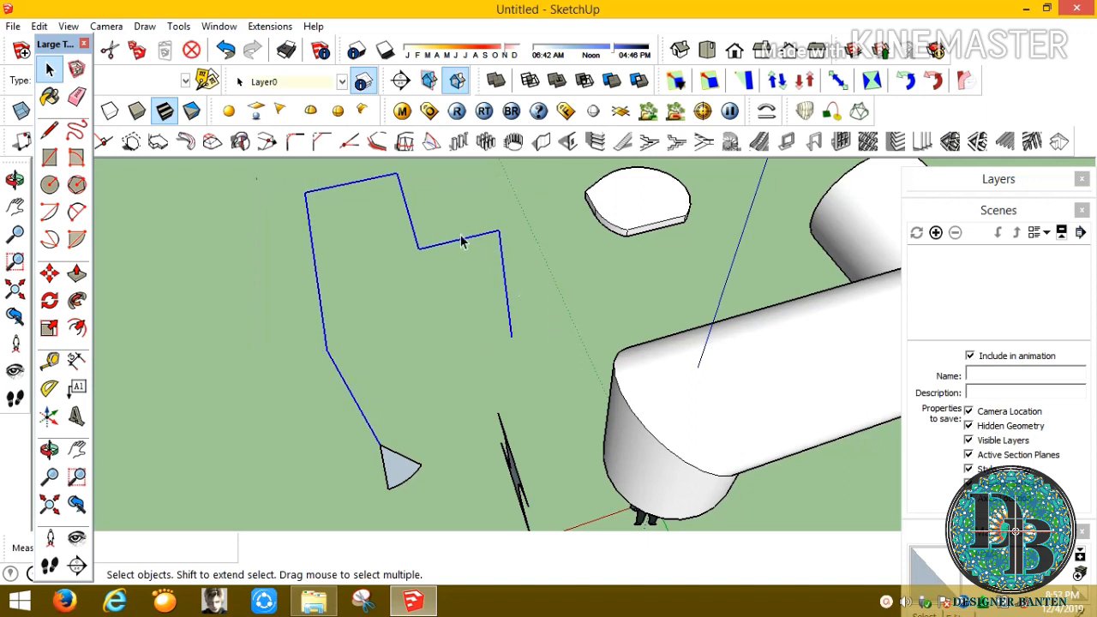
Sweep the small sector's face along the selected zigzag path with Follow Me
{"action": "left_click", "coordinate": [76, 300]}
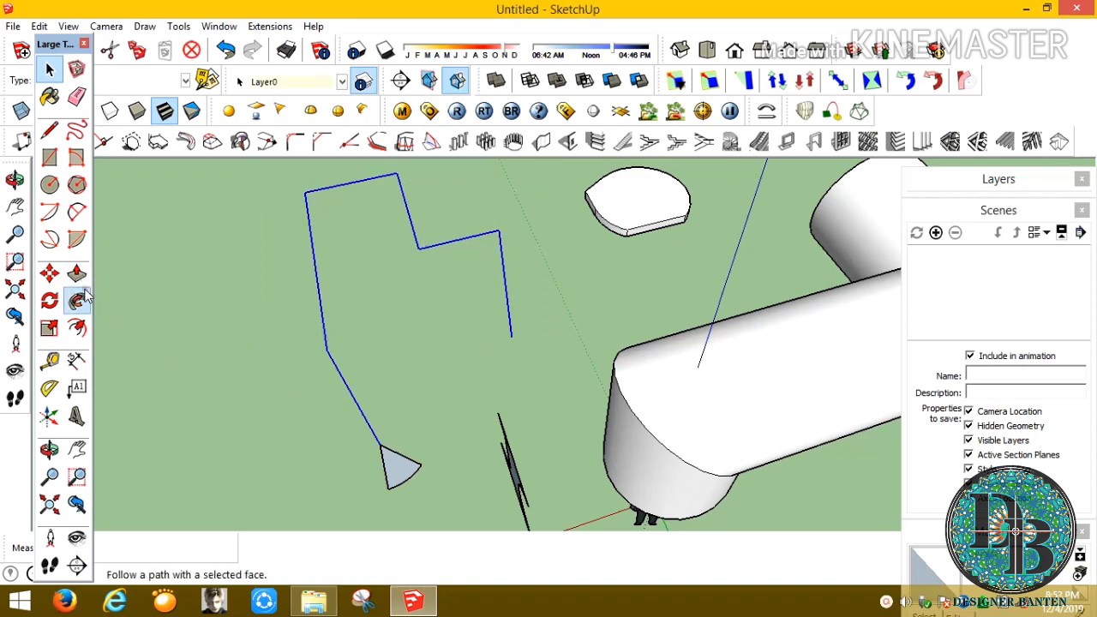
{"action": "left_click", "coordinate": [399, 465]}
{"action": "middle_click_drag", "start_coordinate": [368, 419], "coordinate": [274, 351]}
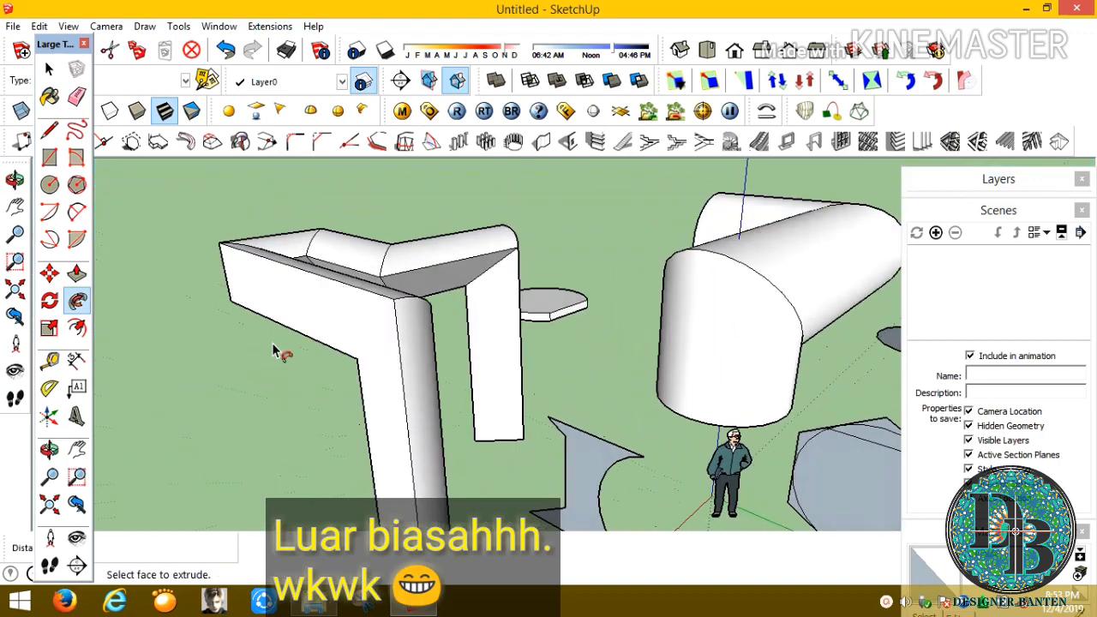
Push/Pull several flat faces of the swept sector solid outward, the last one by about 152 cm
{"action": "left_click", "coordinate": [78, 275]}
{"action": "left_click", "coordinate": [326, 308]}
{"action": "left_click", "coordinate": [166, 394]}
{"action": "left_click", "coordinate": [505, 315]}
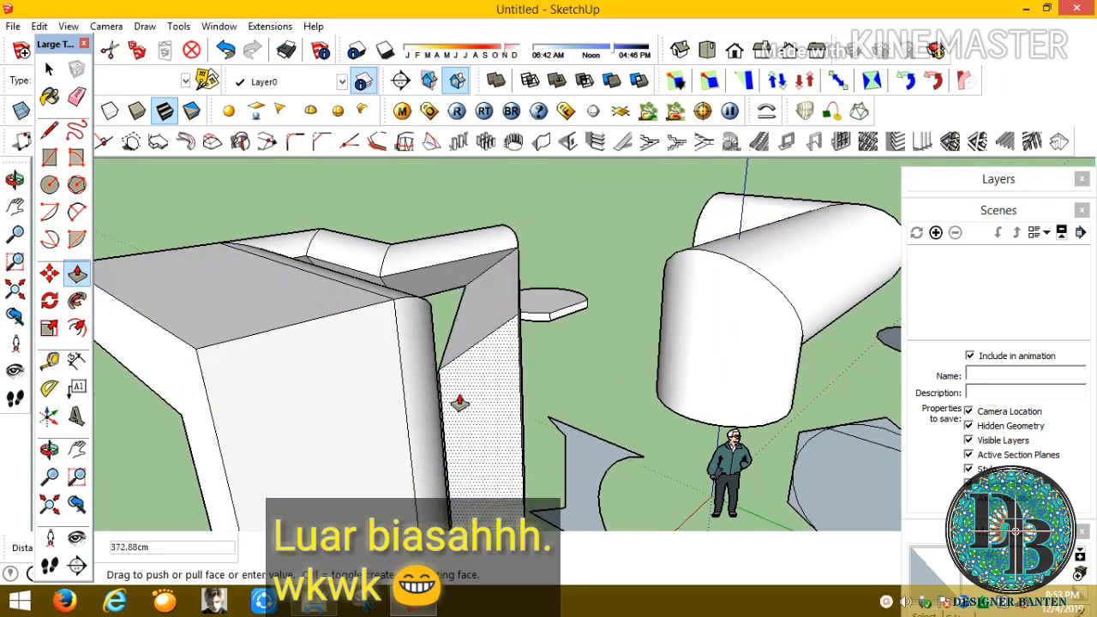
{"action": "left_click", "coordinate": [402, 363]}
{"action": "middle_click_drag", "start_coordinate": [402, 362], "coordinate": [603, 354]}
{"action": "left_click", "coordinate": [602, 352]}
{"action": "left_click", "coordinate": [475, 392]}
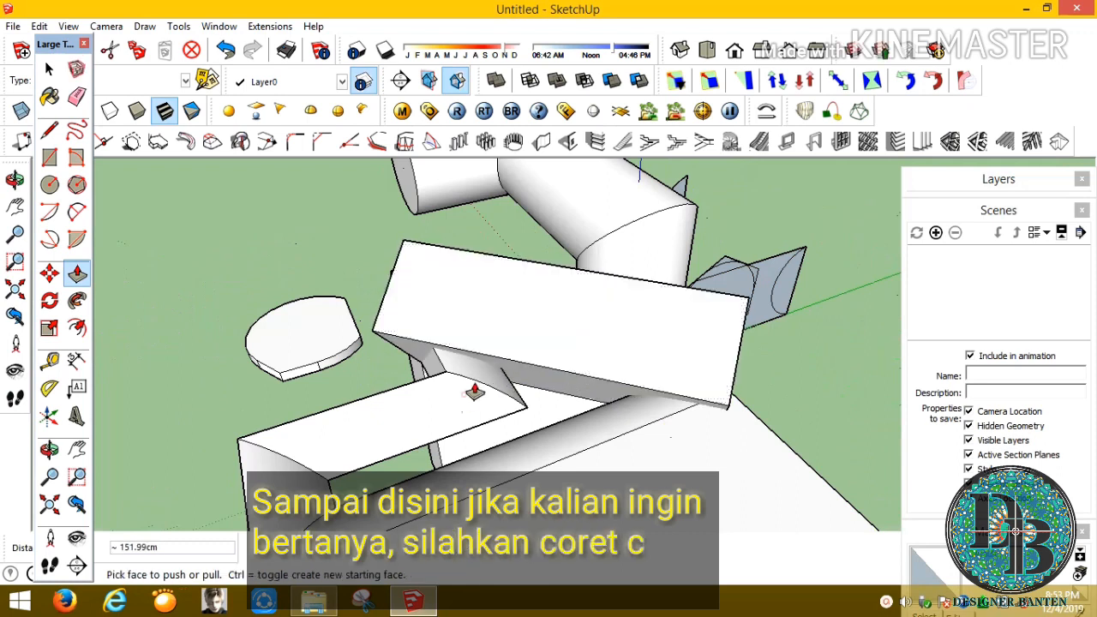
Extend three more faces of the swept sector solid with Push/Pull by about 405 cm, 546 cm and 447 cm
{"action": "middle_click_drag", "start_coordinate": [475, 391], "coordinate": [725, 234]}
{"action": "left_click", "coordinate": [735, 304]}
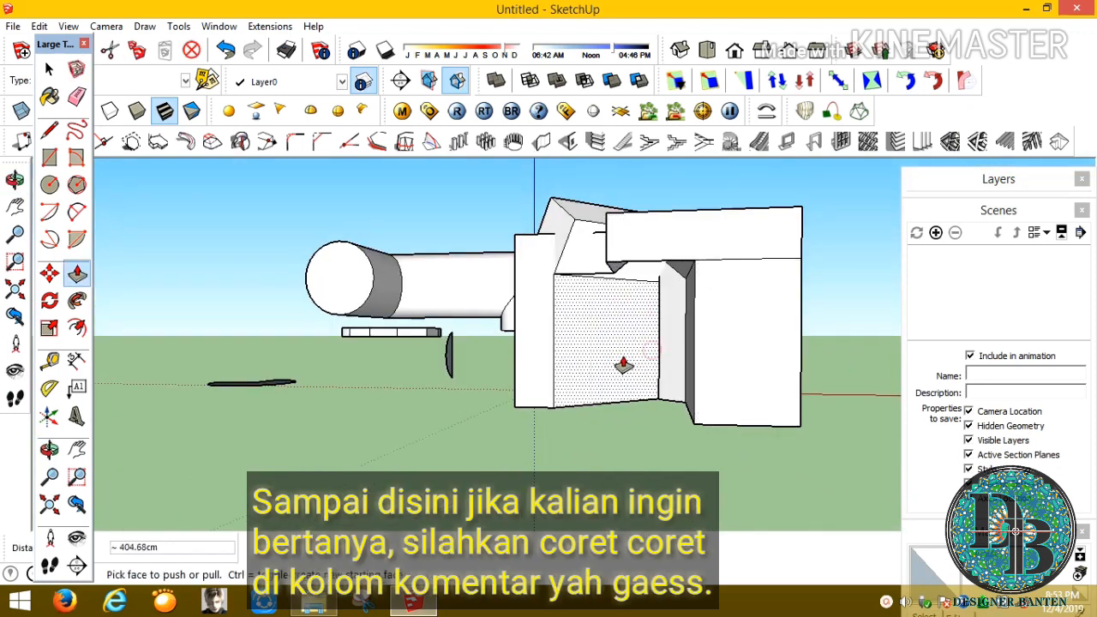
{"action": "left_click", "coordinate": [803, 436]}
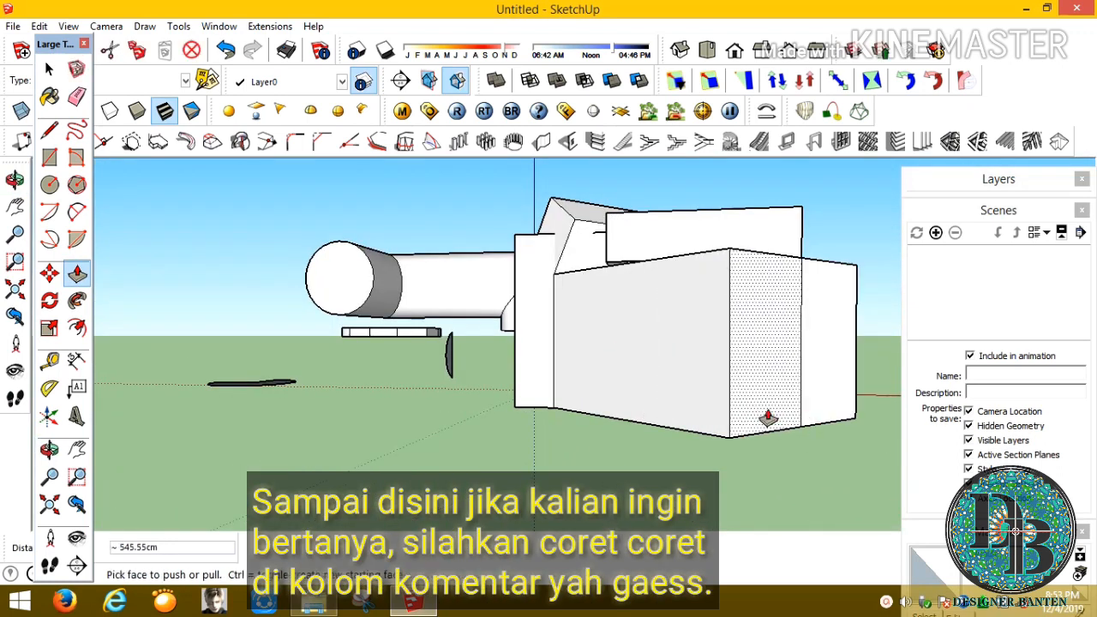
{"action": "left_click", "coordinate": [681, 362]}
{"action": "left_click", "coordinate": [472, 321]}
{"action": "middle_click_drag", "start_coordinate": [472, 320], "coordinate": [407, 361]}
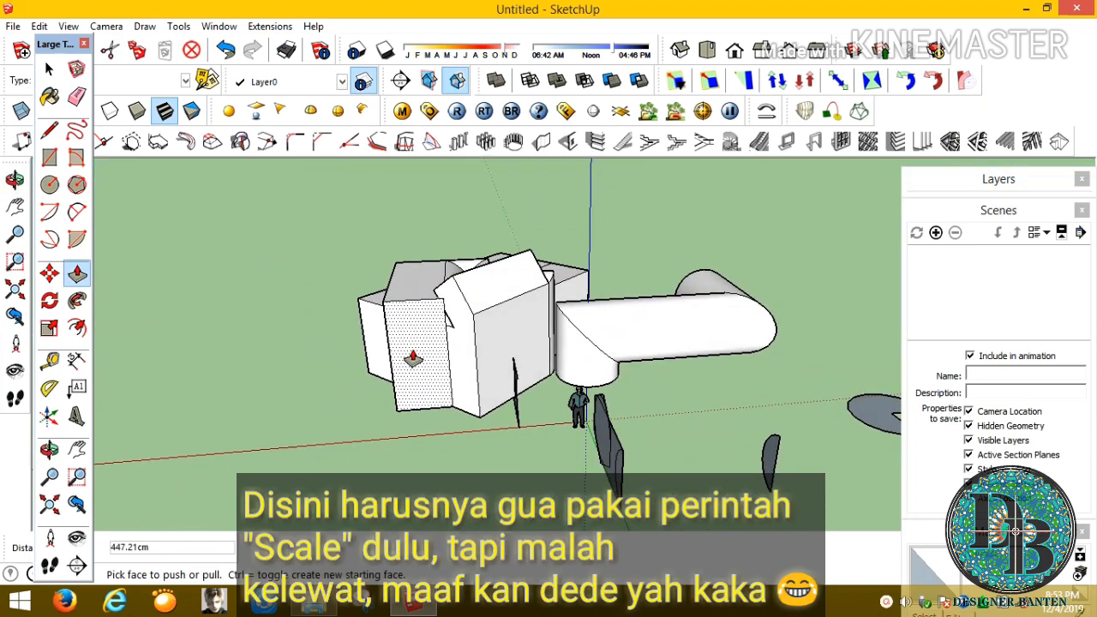
Offset the outline of the flat circular-segment face inward by 15 cm
{"action": "left_click", "coordinate": [77, 327]}
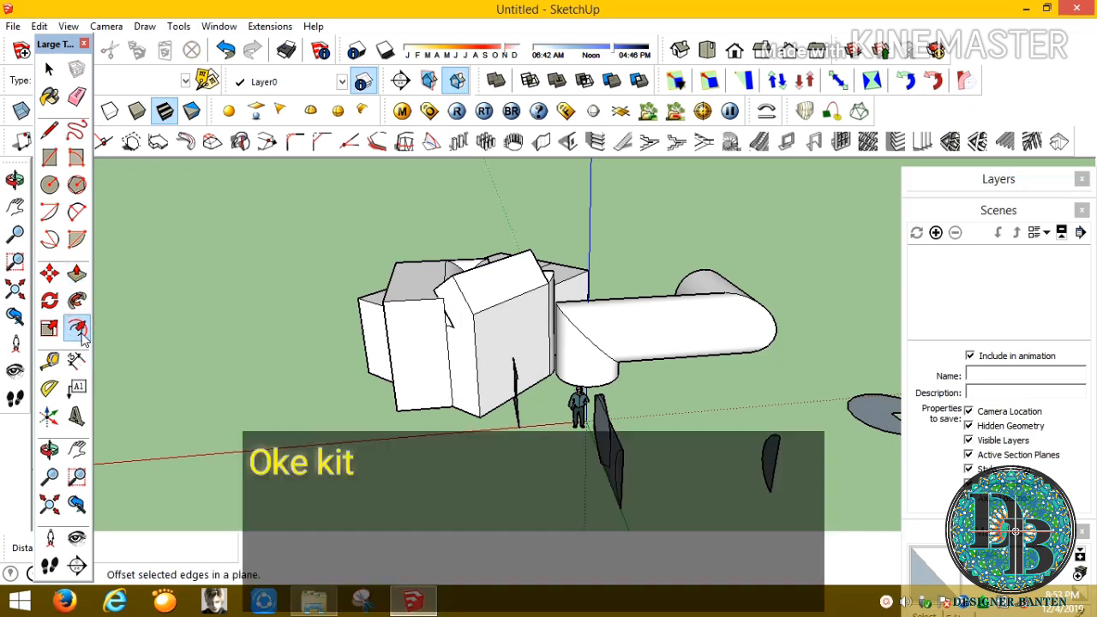
{"action": "middle_click_drag", "start_coordinate": [681, 385], "coordinate": [711, 306]}
{"action": "scroll", "coordinate": [759, 372], "scroll_direction": "up", "scroll_amount": 4}
{"action": "scroll", "coordinate": [801, 350], "scroll_direction": "up", "scroll_amount": 5}
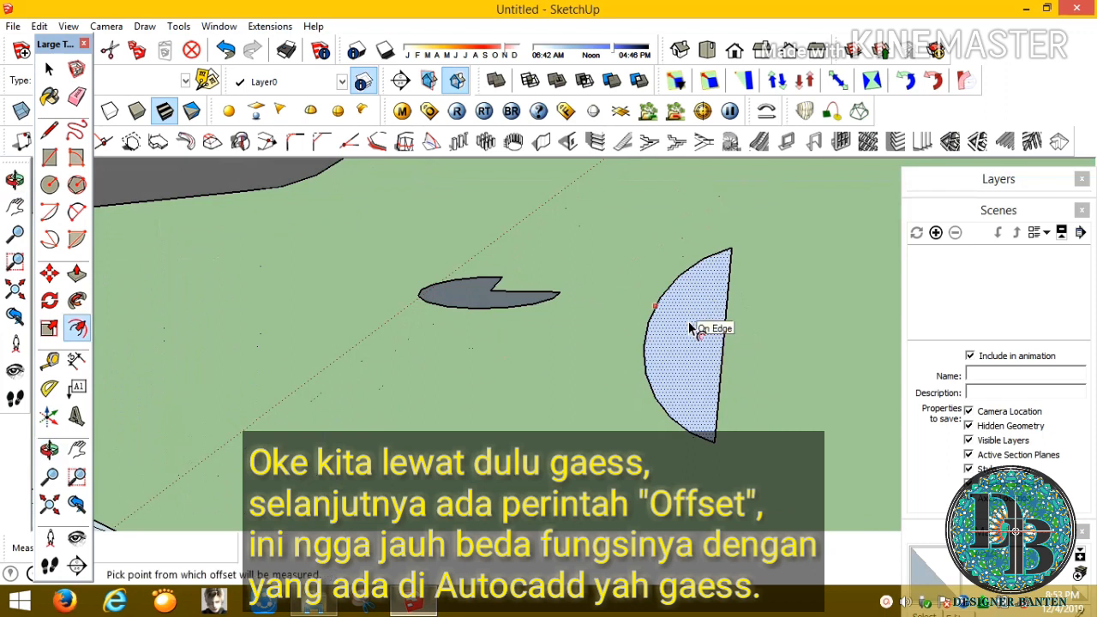
{"action": "middle_click_drag", "start_coordinate": [502, 311], "coordinate": [497, 342]}
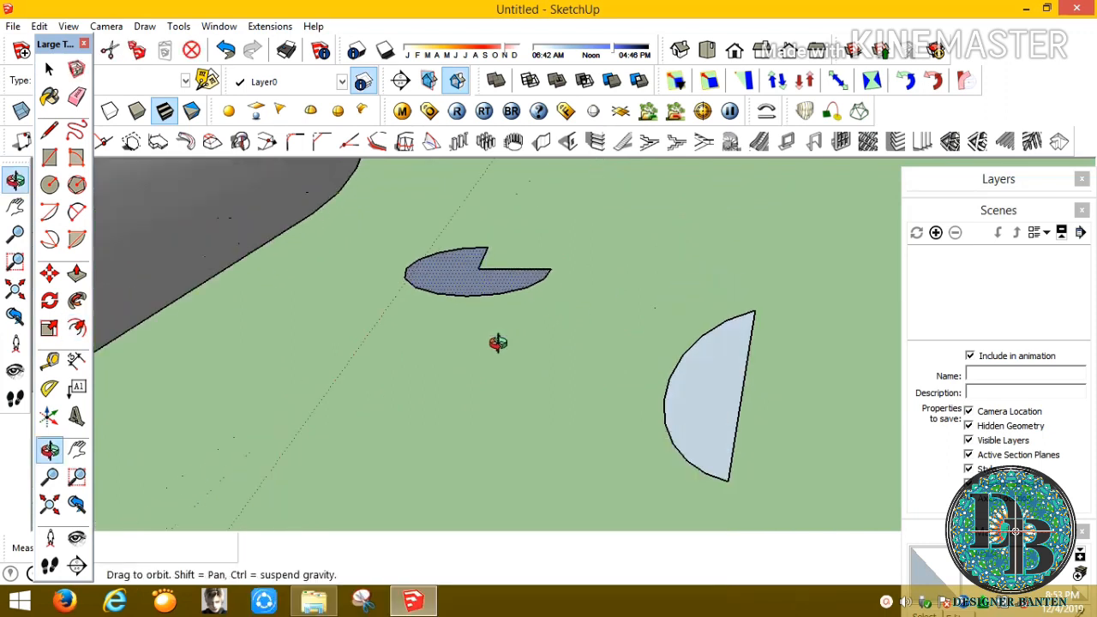
{"action": "left_click", "coordinate": [713, 417]}
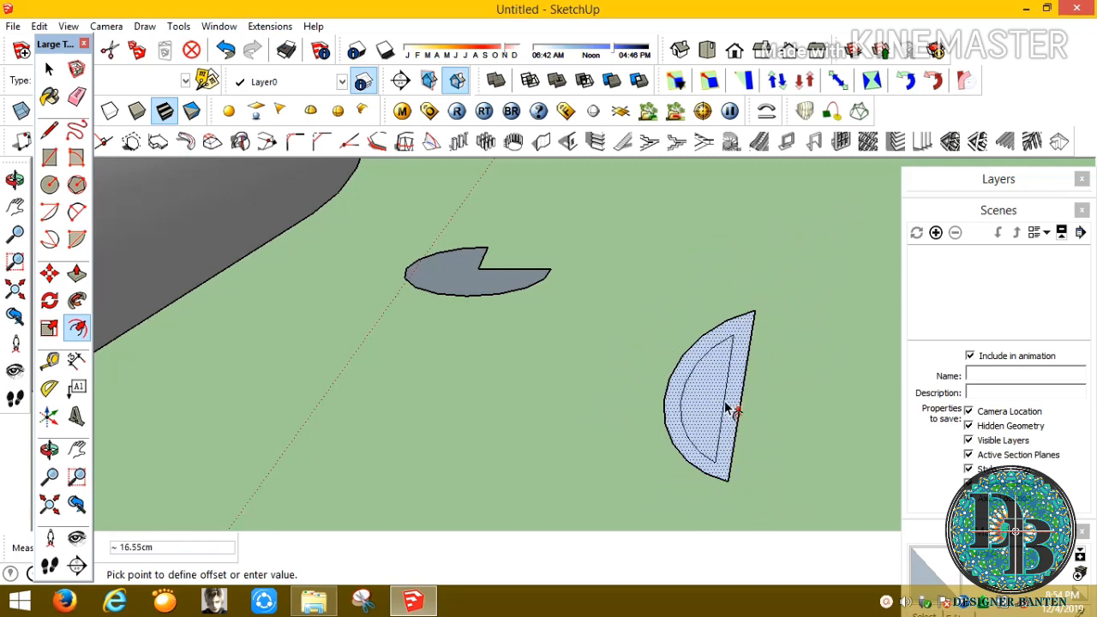
{"action": "type", "text": "5"}
{"action": "key", "text": "Return"}
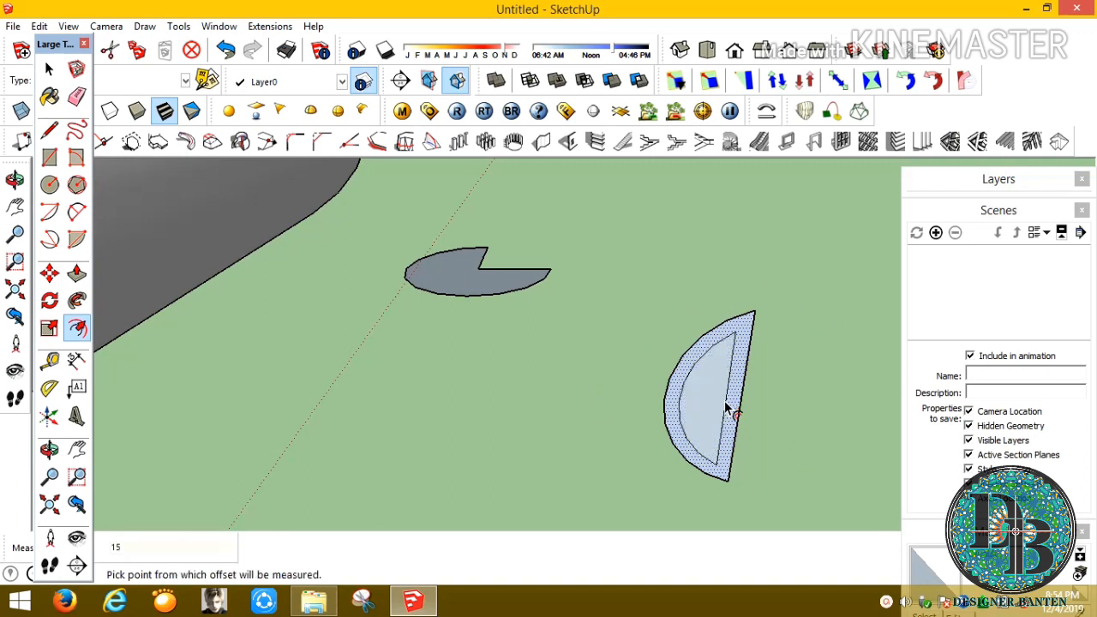
Offset the outline of the circular segment's inner face outward by 30 cm
{"action": "left_click", "coordinate": [725, 395]}
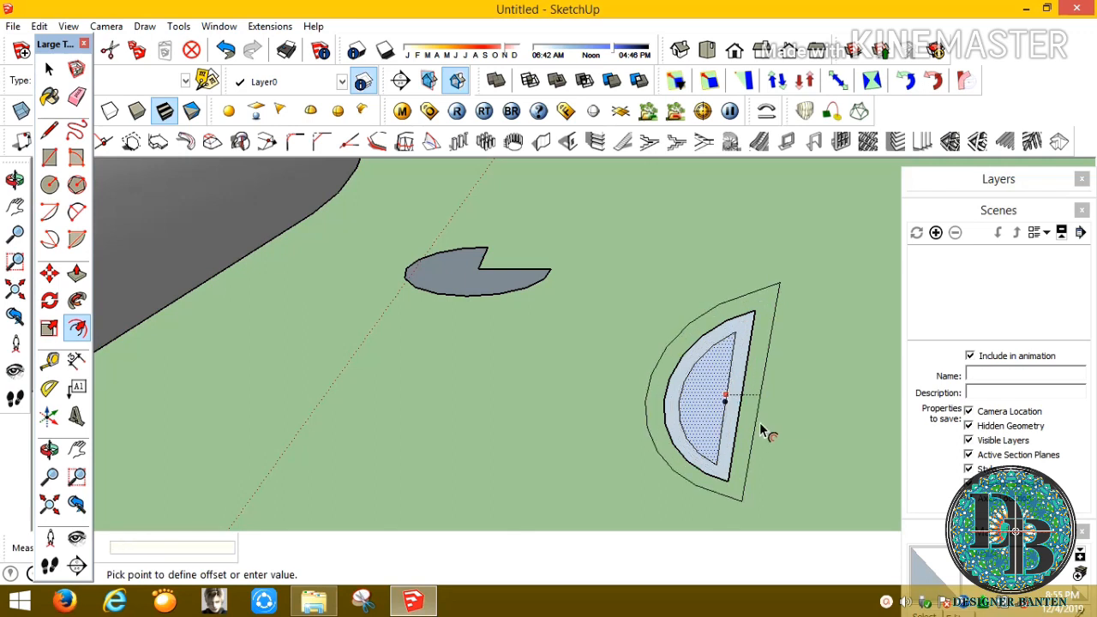
{"action": "type", "text": "30"}
{"action": "key", "text": "Return"}
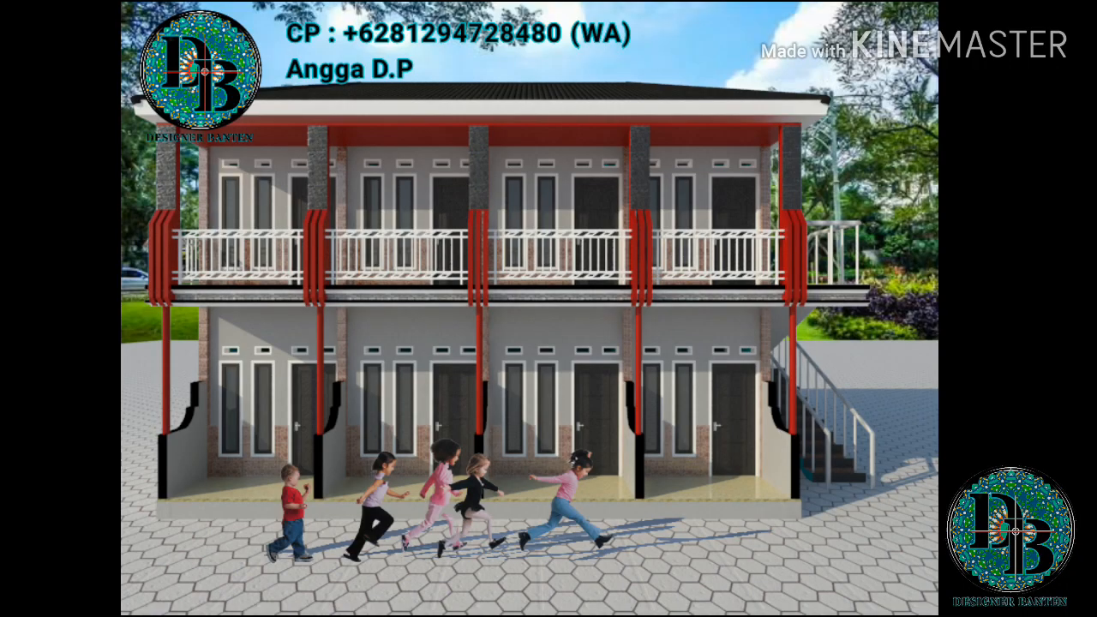